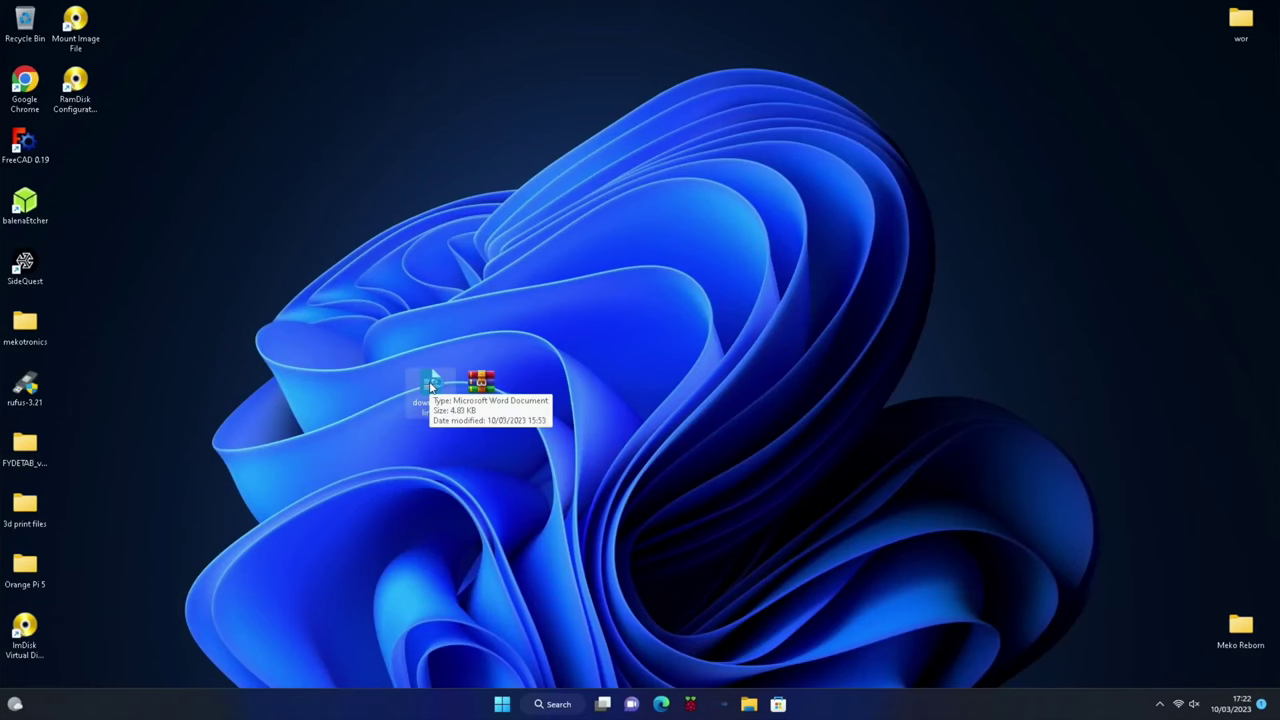
Open download links.docx and visit the first R58X-4G WeTransfer download link, then minimize the browser
{"action": "double_click", "coordinate": [430, 385]}
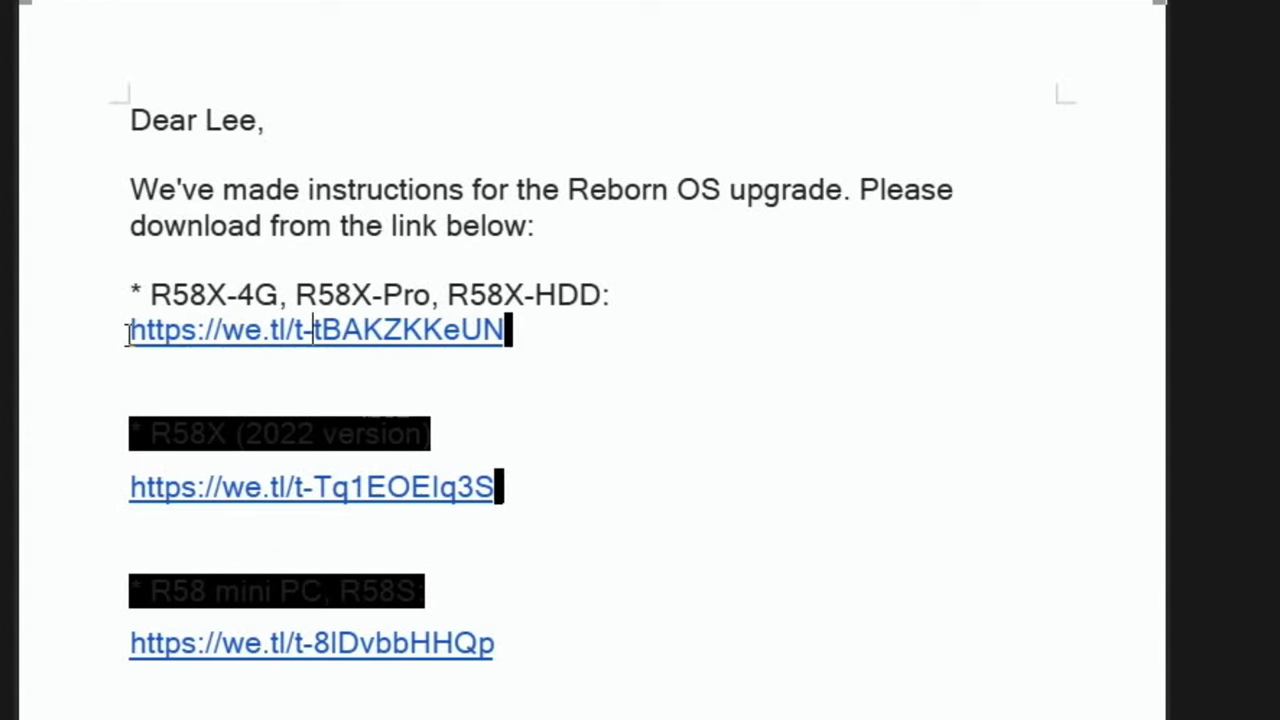
{"action": "left_click_drag", "start_coordinate": [129, 329], "coordinate": [505, 332]}
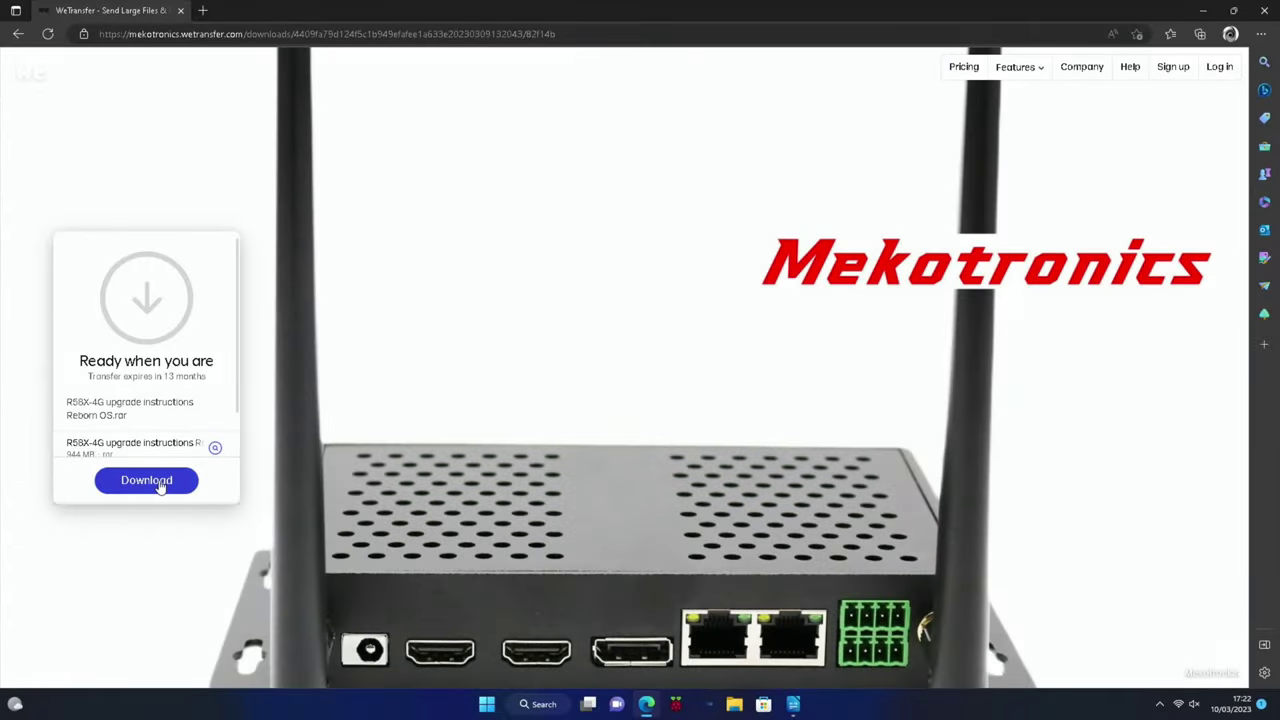
{"action": "left_click", "coordinate": [1206, 10]}
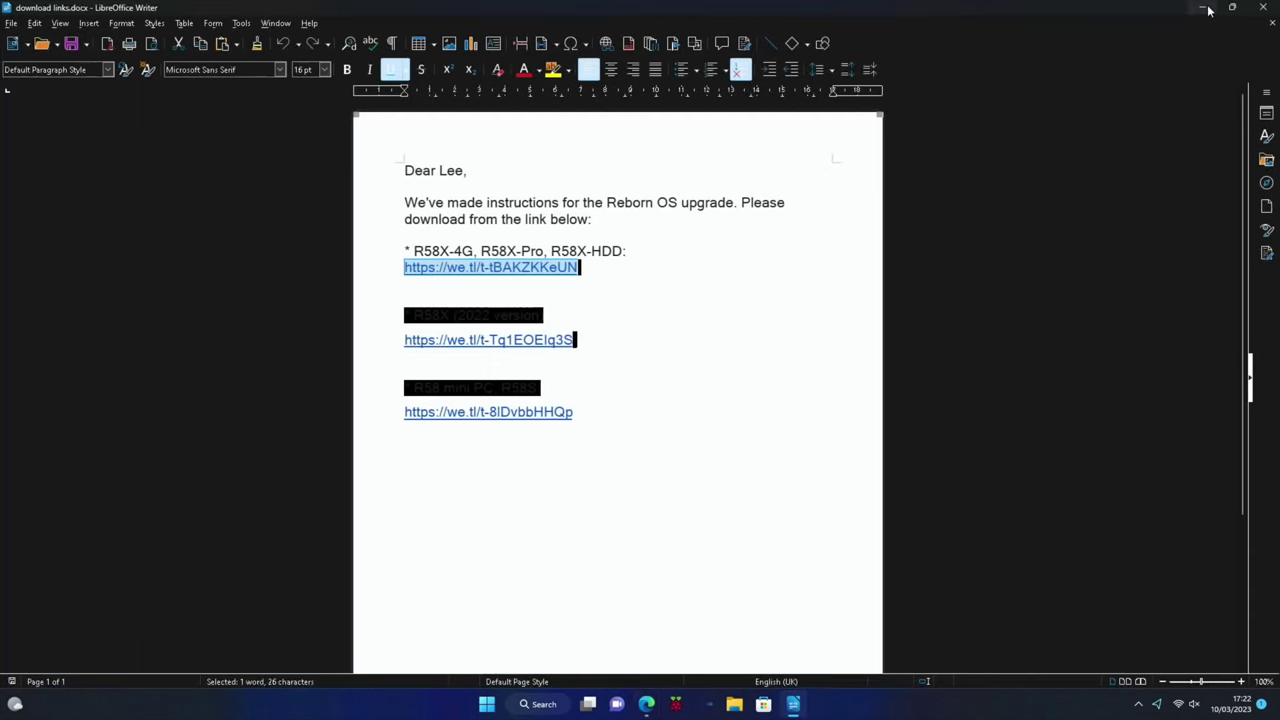
Close the document and extract the R58X-4G upgrade folder from the .rar onto the desktop
{"action": "left_click", "coordinate": [1262, 8]}
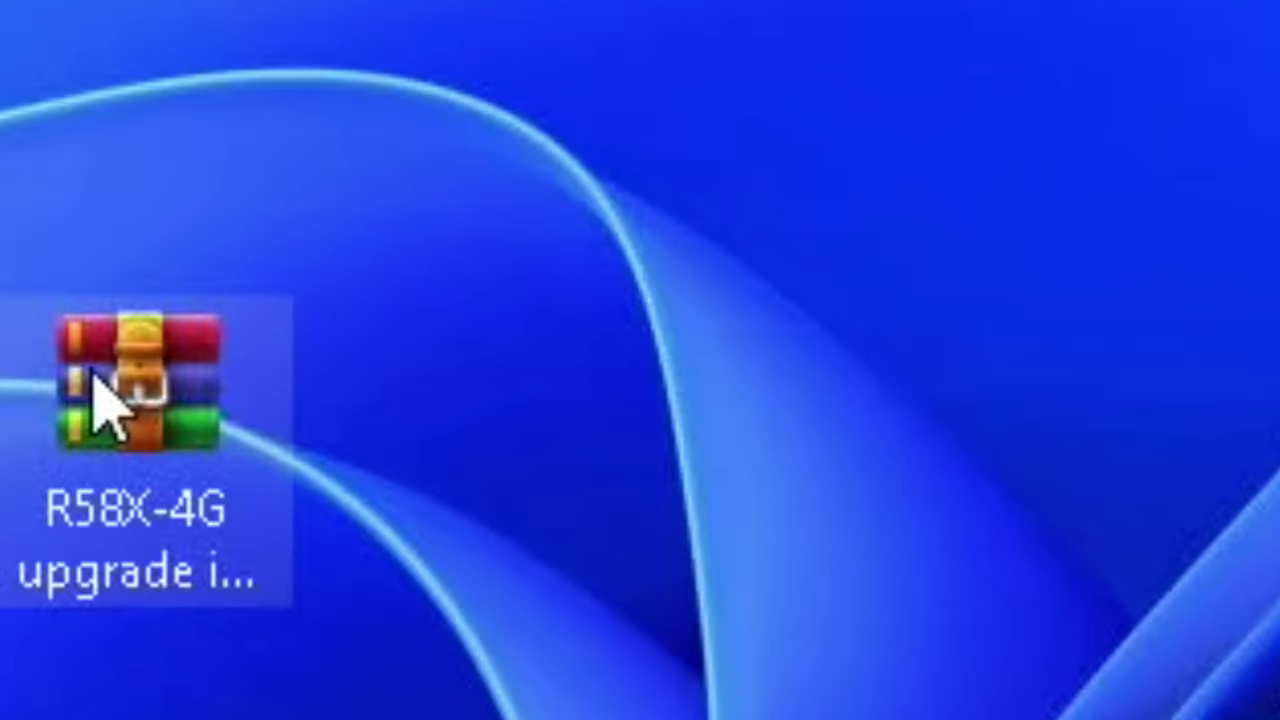
{"action": "left_click_drag", "start_coordinate": [476, 389], "coordinate": [509, 400]}
{"action": "double_click", "coordinate": [457, 429]}
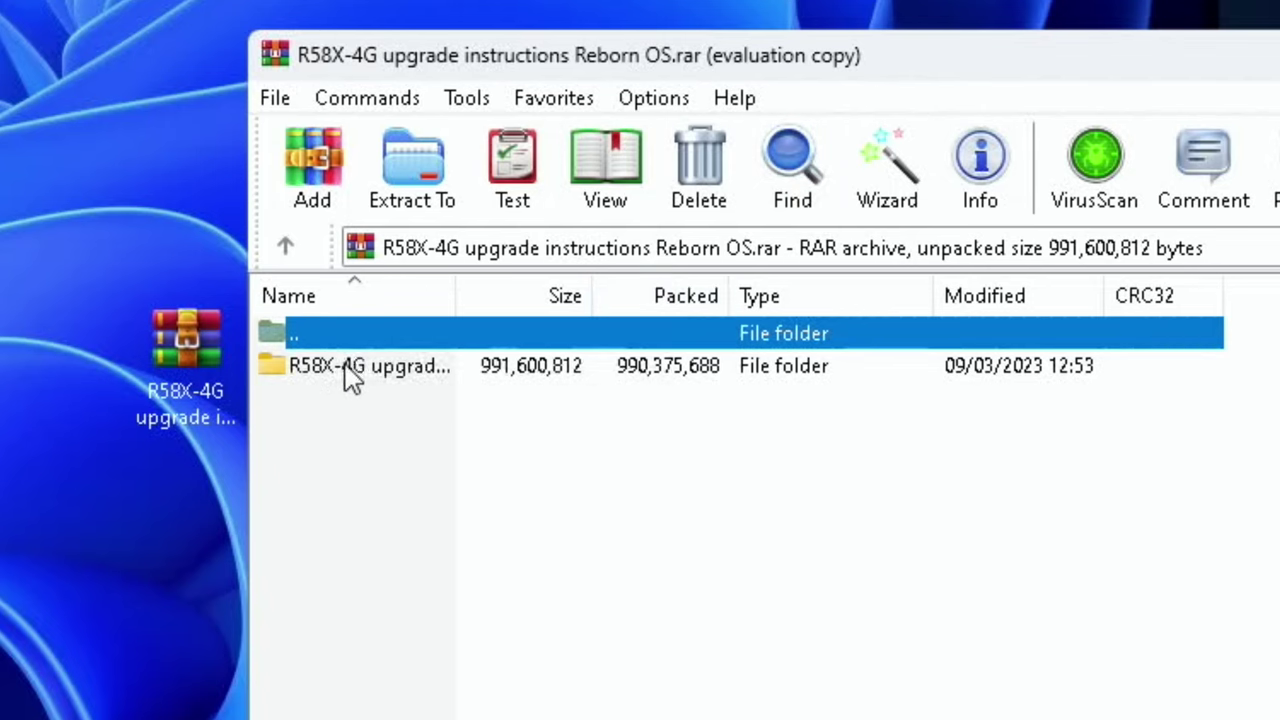
{"action": "left_click", "coordinate": [345, 366]}
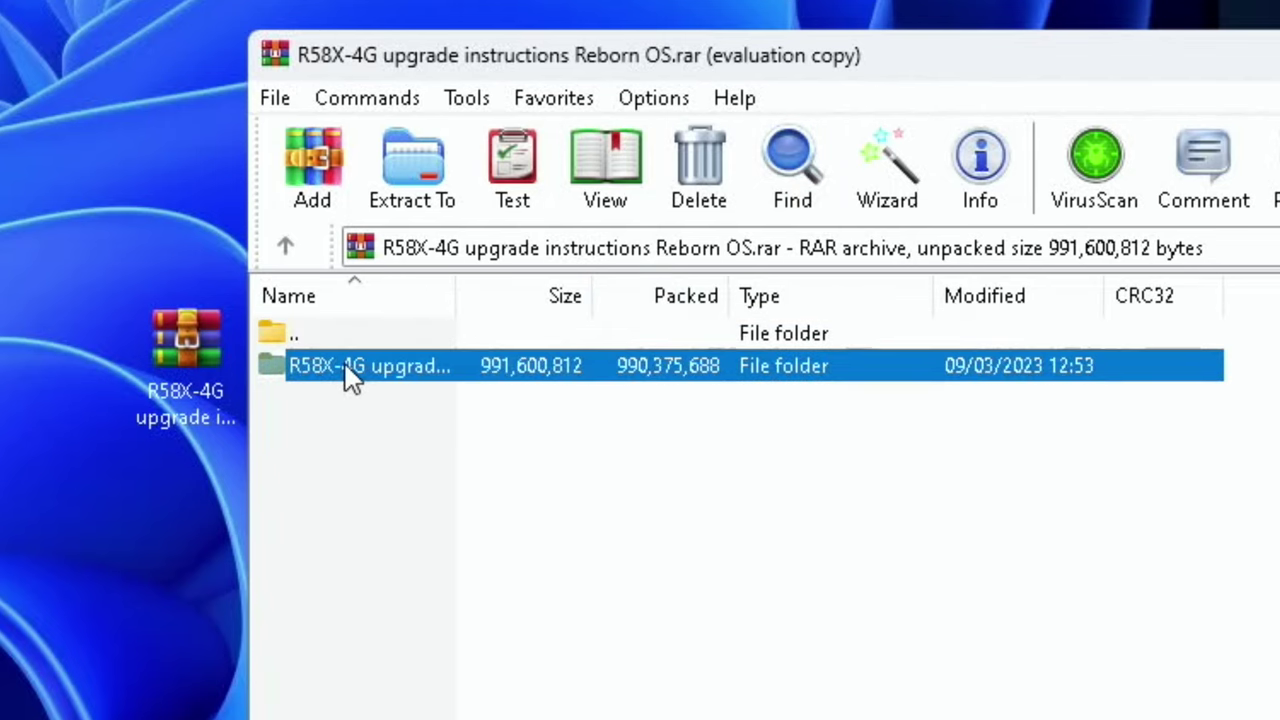
{"action": "left_click_drag", "start_coordinate": [345, 366], "coordinate": [63, 360]}
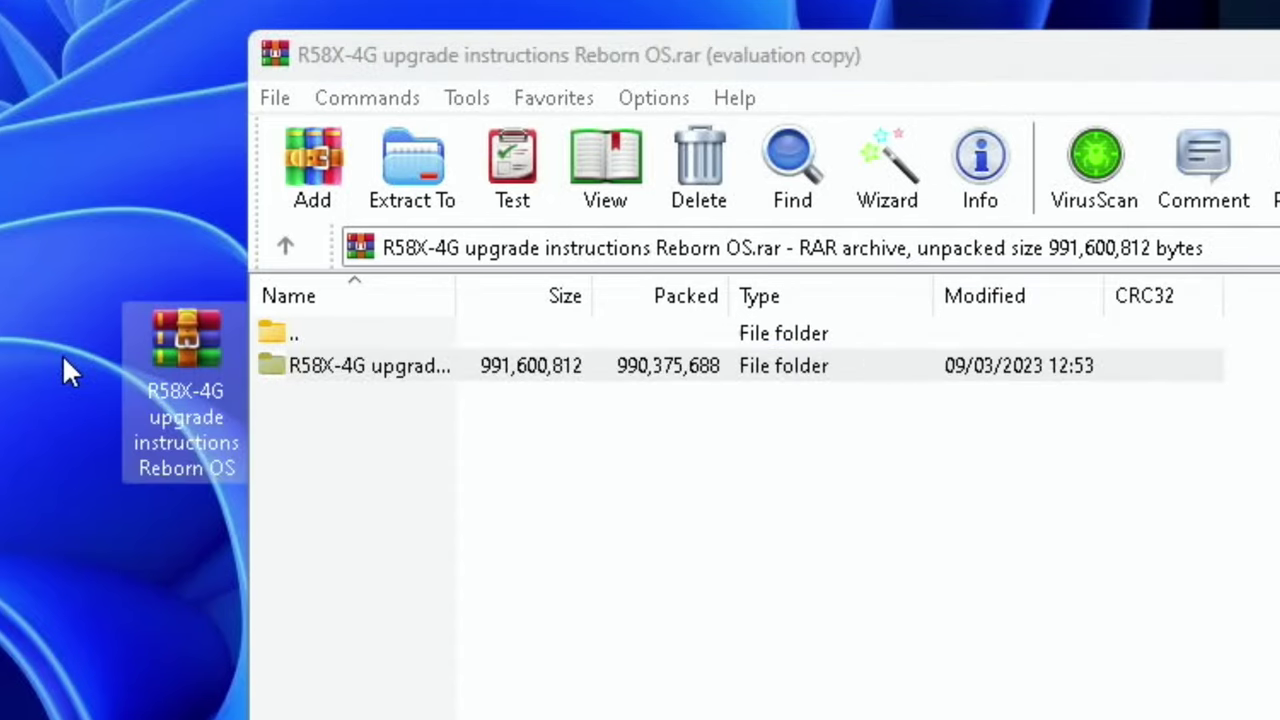
Close WinRAR and delete the original R58X-4G .rar archive from the desktop
{"action": "key", "text": "alt+F4"}
{"action": "right_click", "coordinate": [221, 334]}
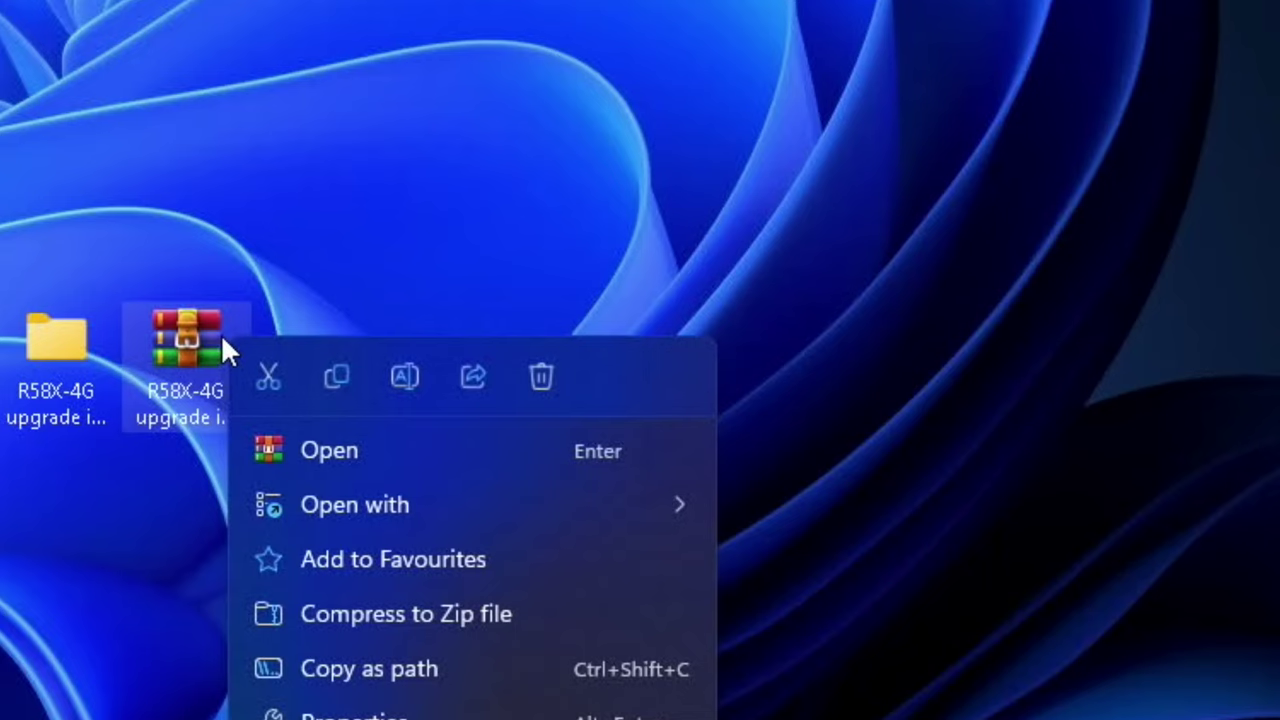
{"action": "left_click", "coordinate": [543, 380]}
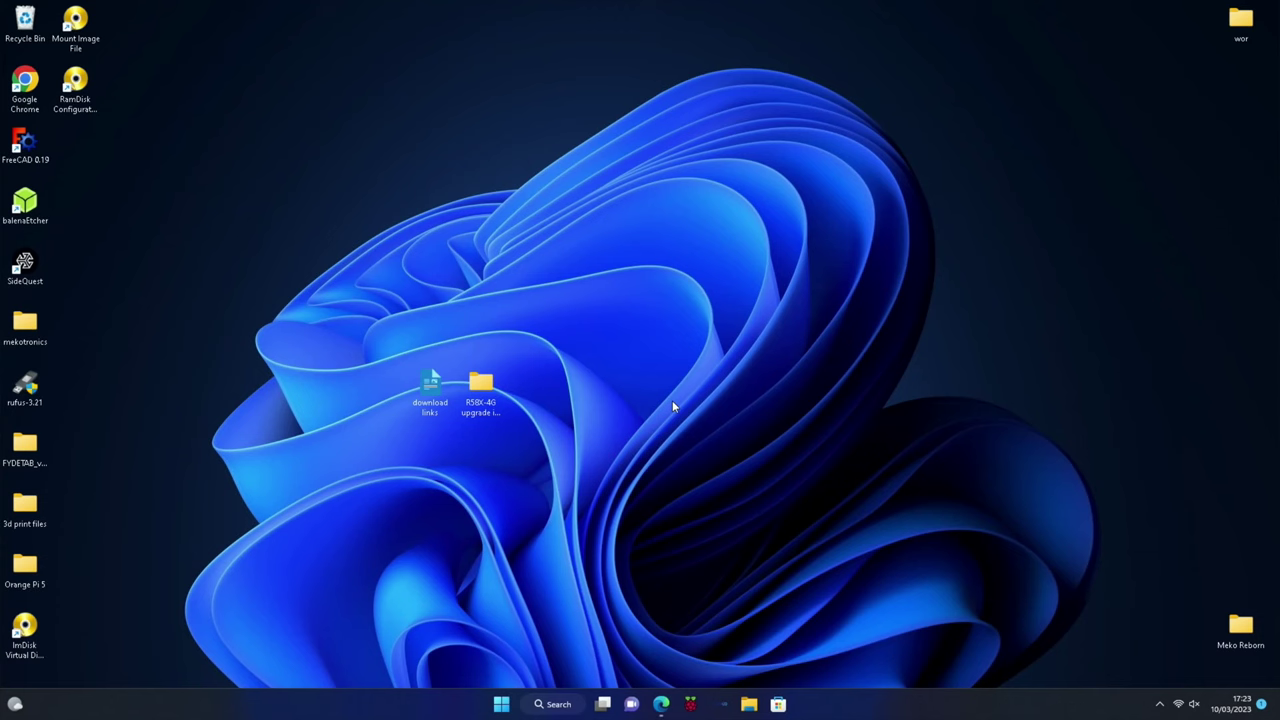
Unpack the RebornOS image into the upgrade folder and delete its compressed archive
{"action": "double_click", "coordinate": [482, 386]}
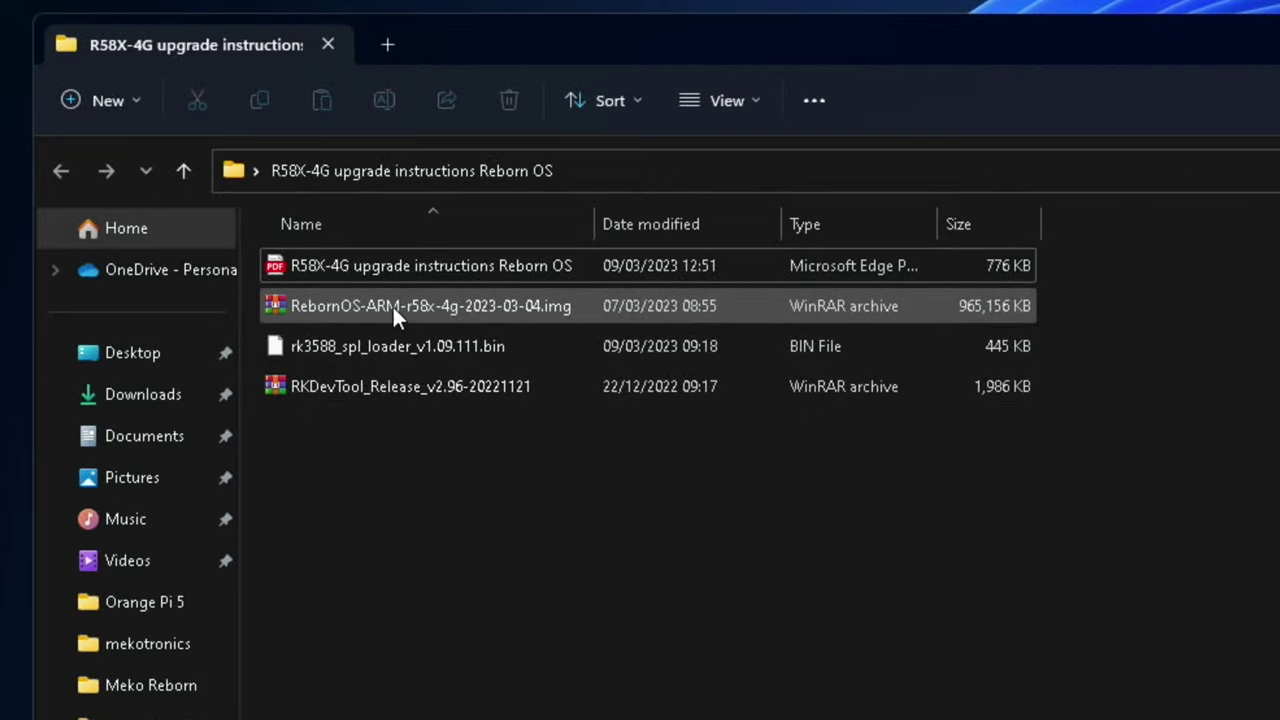
{"action": "right_click", "coordinate": [392, 305]}
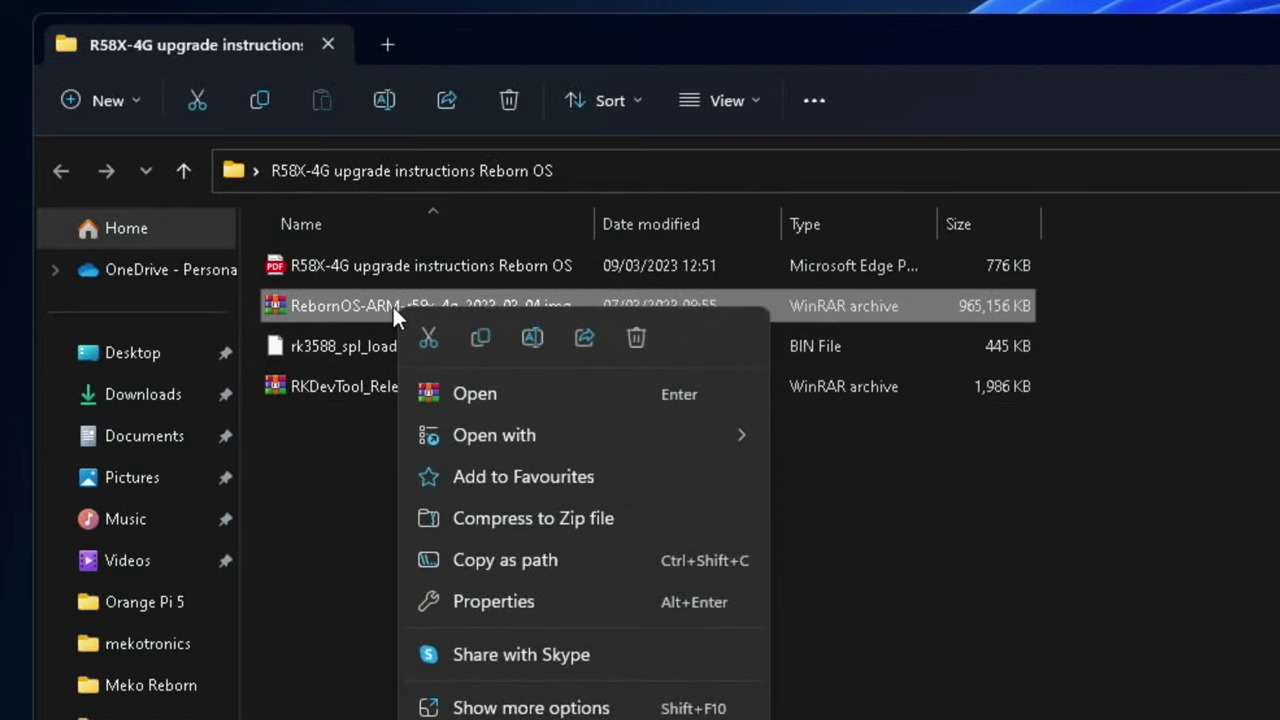
{"action": "left_click", "coordinate": [459, 385]}
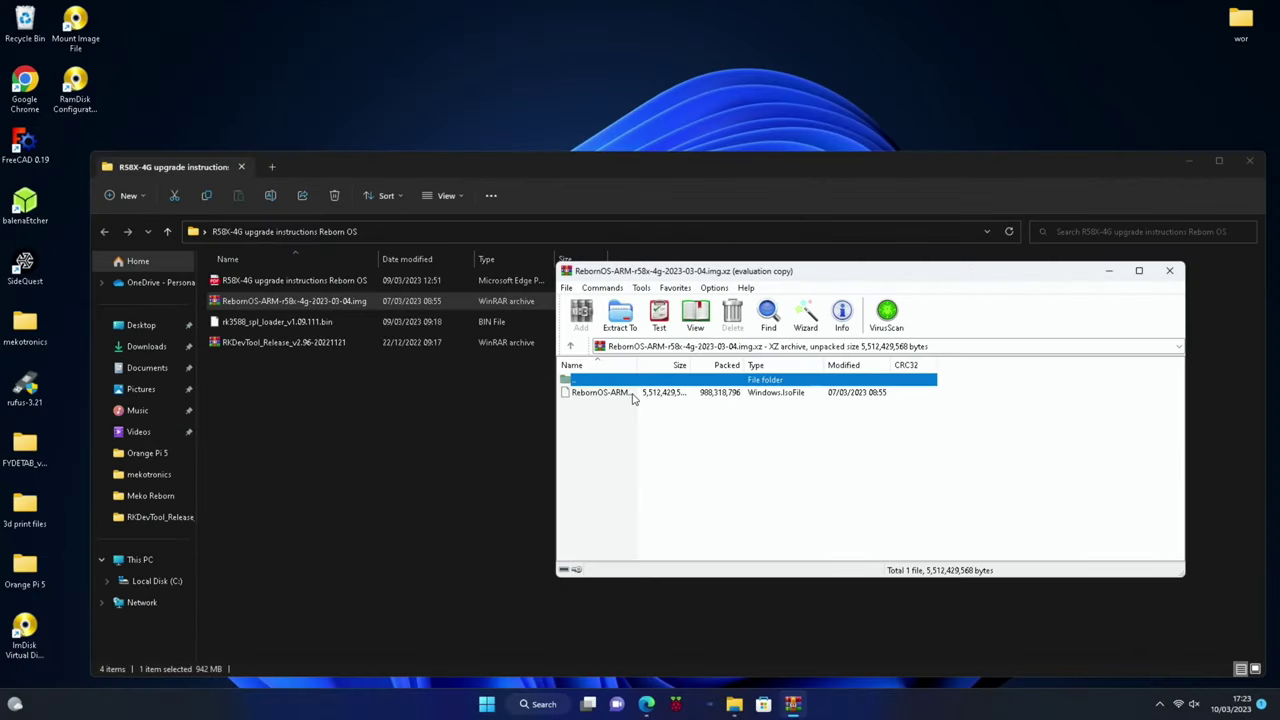
{"action": "left_click_drag", "start_coordinate": [632, 398], "coordinate": [533, 409]}
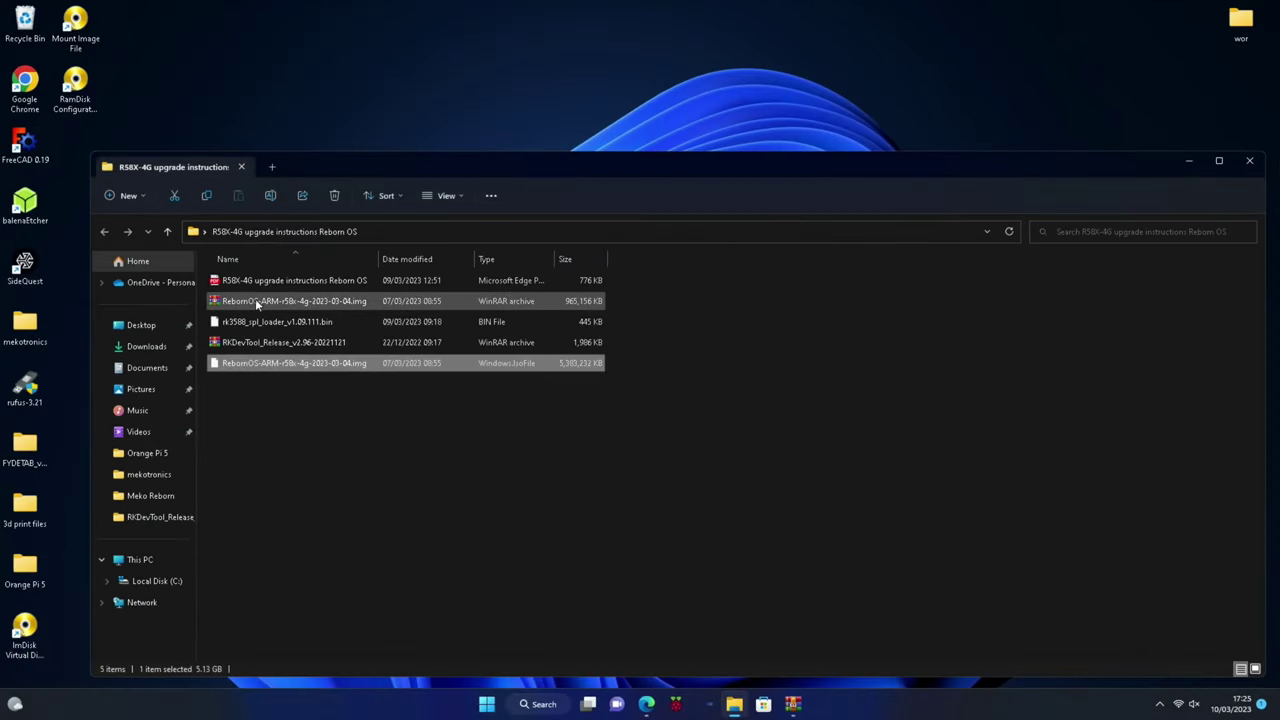
{"action": "right_click", "coordinate": [257, 302]}
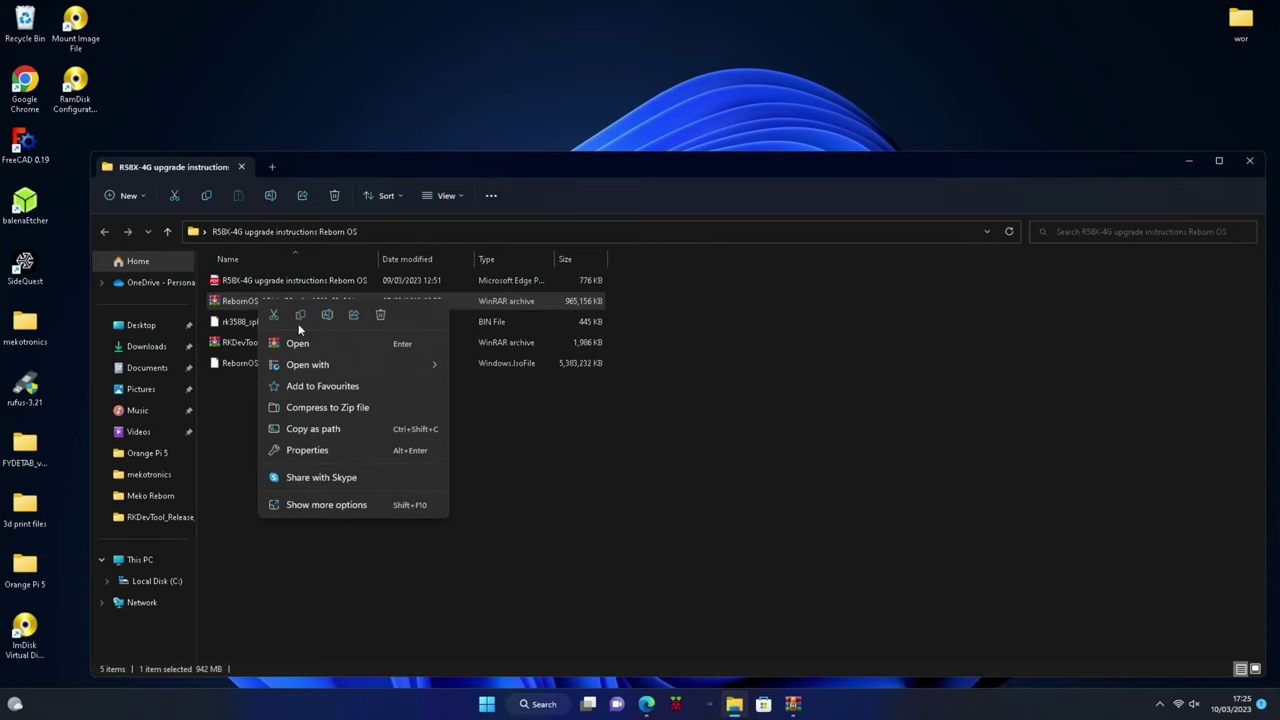
{"action": "left_click", "coordinate": [378, 314]}
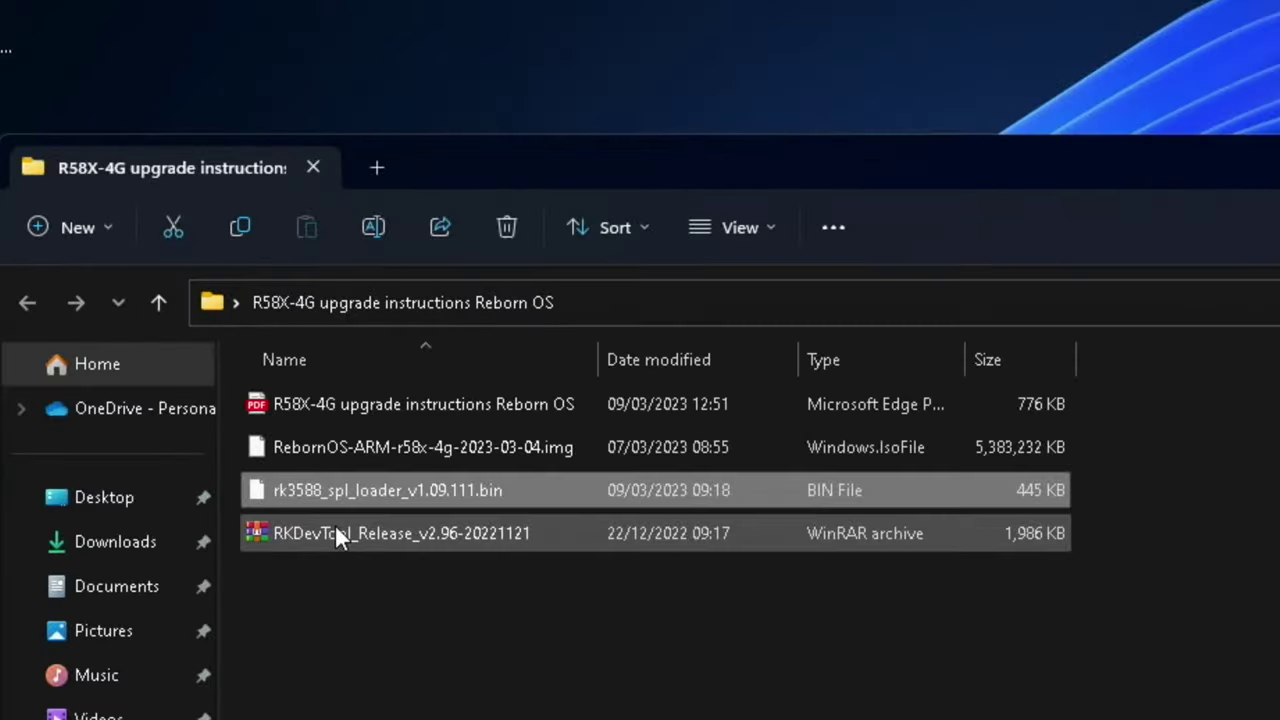
Unpack the RKDevTool_Release_v2.96 folder into the upgrade folder and delete its .rar
{"action": "double_click", "coordinate": [335, 525]}
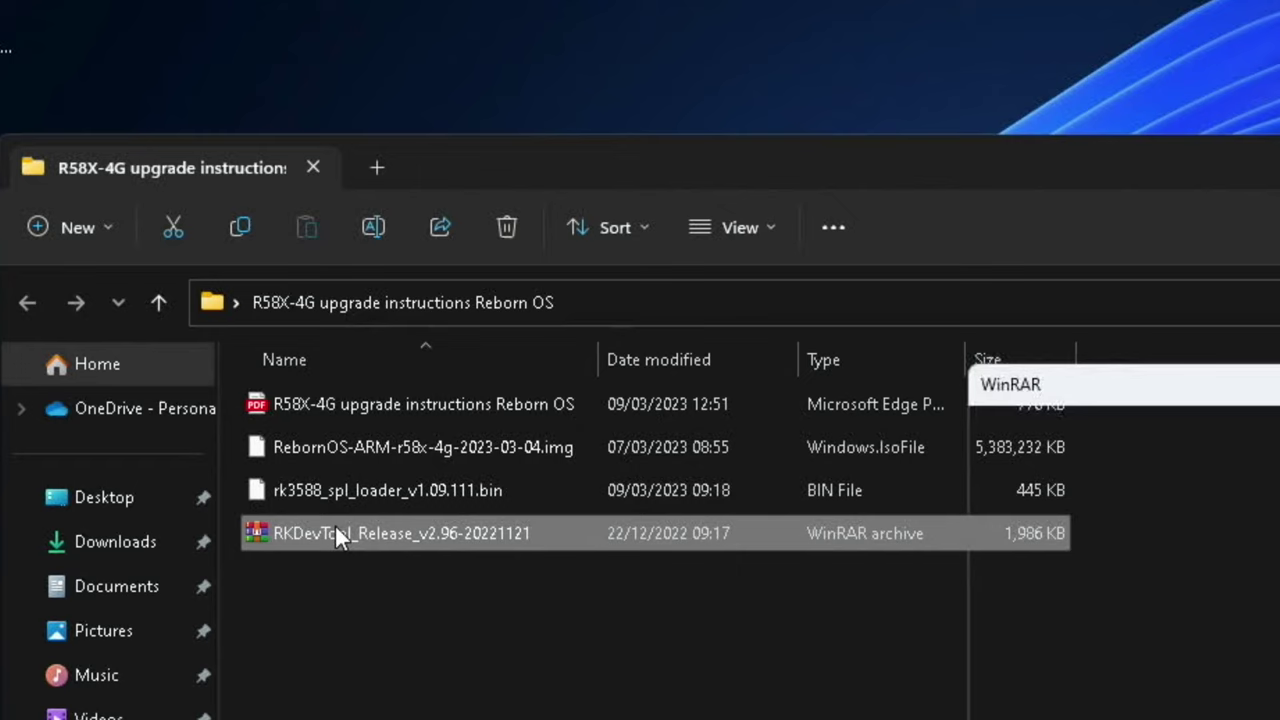
{"action": "left_click", "coordinate": [1042, 640]}
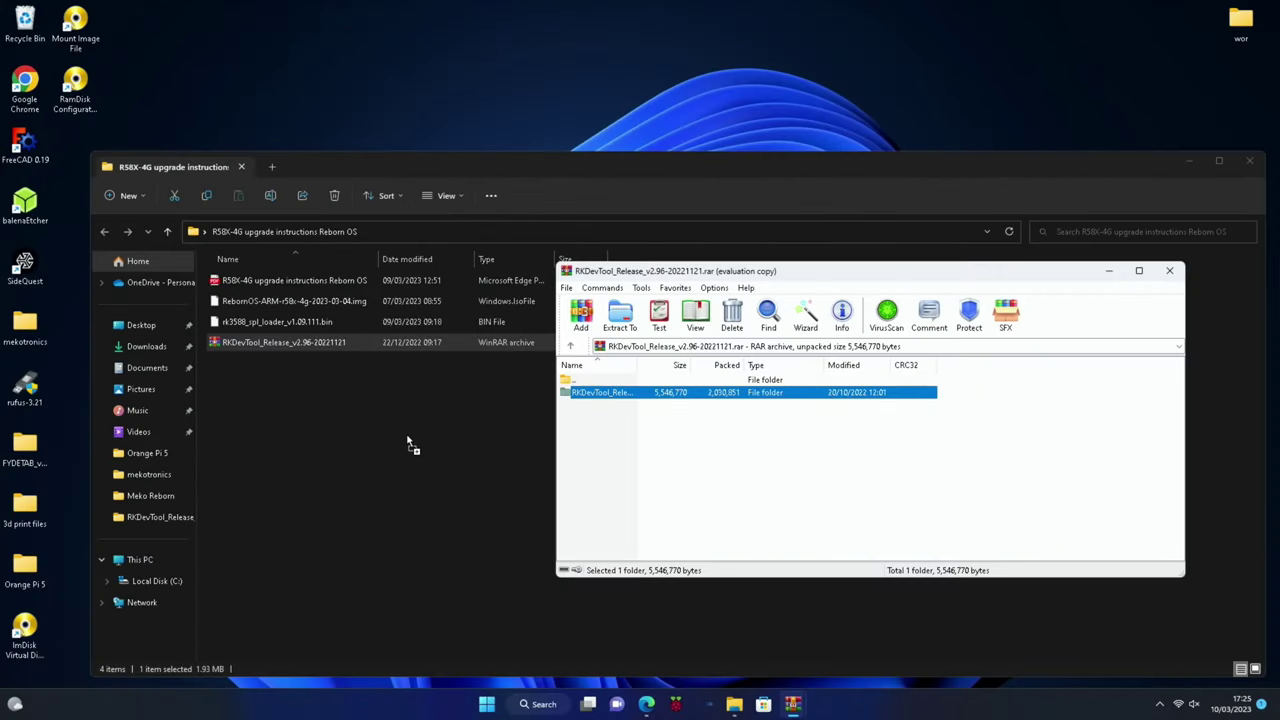
{"action": "left_click_drag", "start_coordinate": [407, 438], "coordinate": [406, 434]}
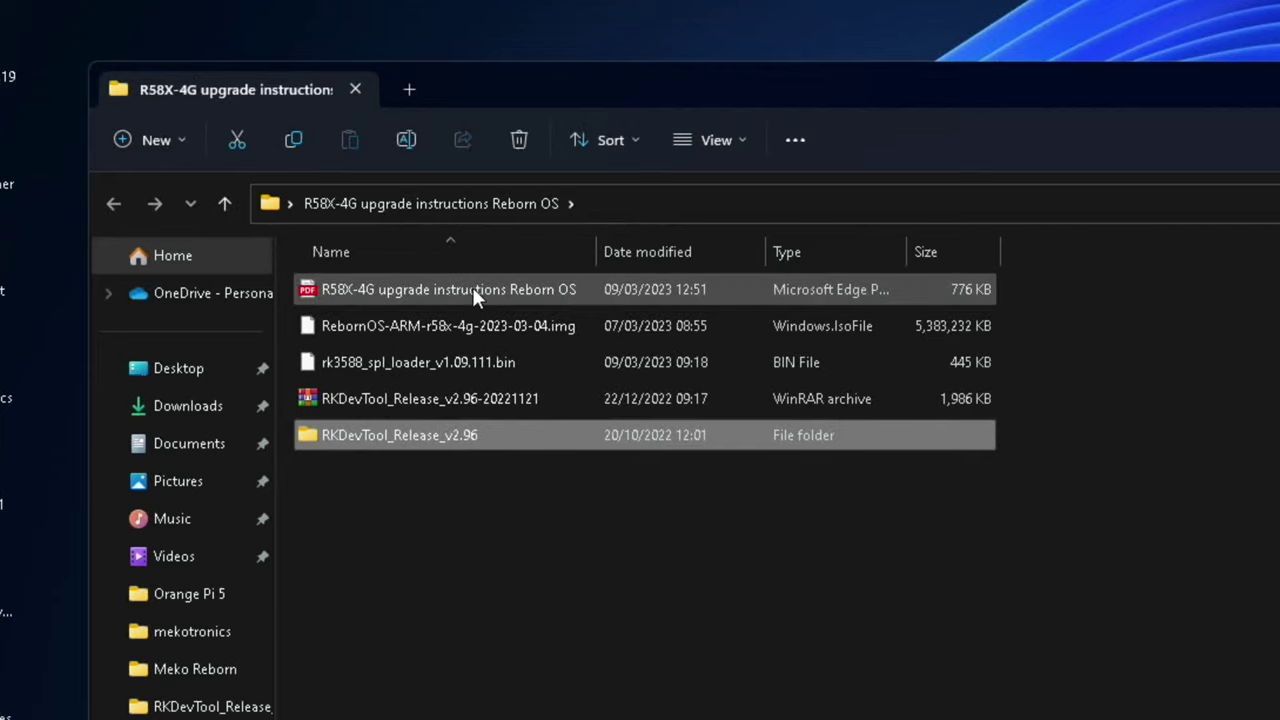
{"action": "left_click", "coordinate": [391, 401]}
{"action": "right_click", "coordinate": [391, 401]}
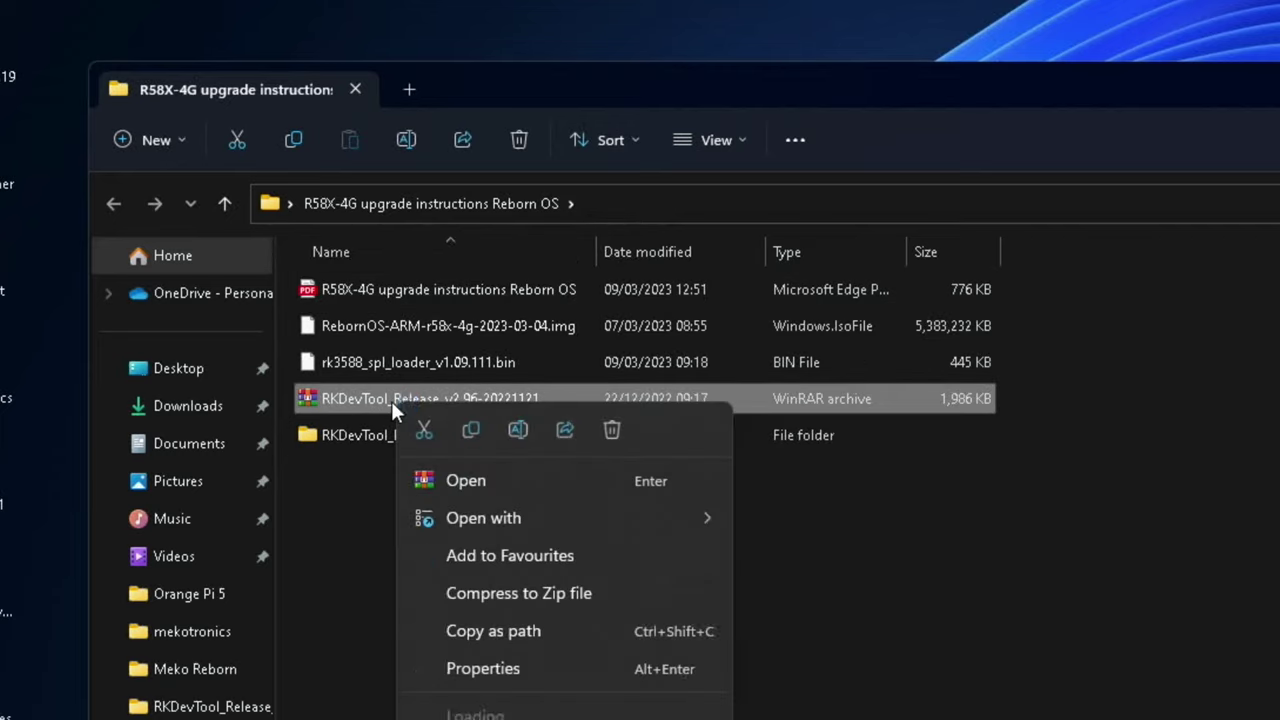
{"action": "left_click", "coordinate": [612, 430]}
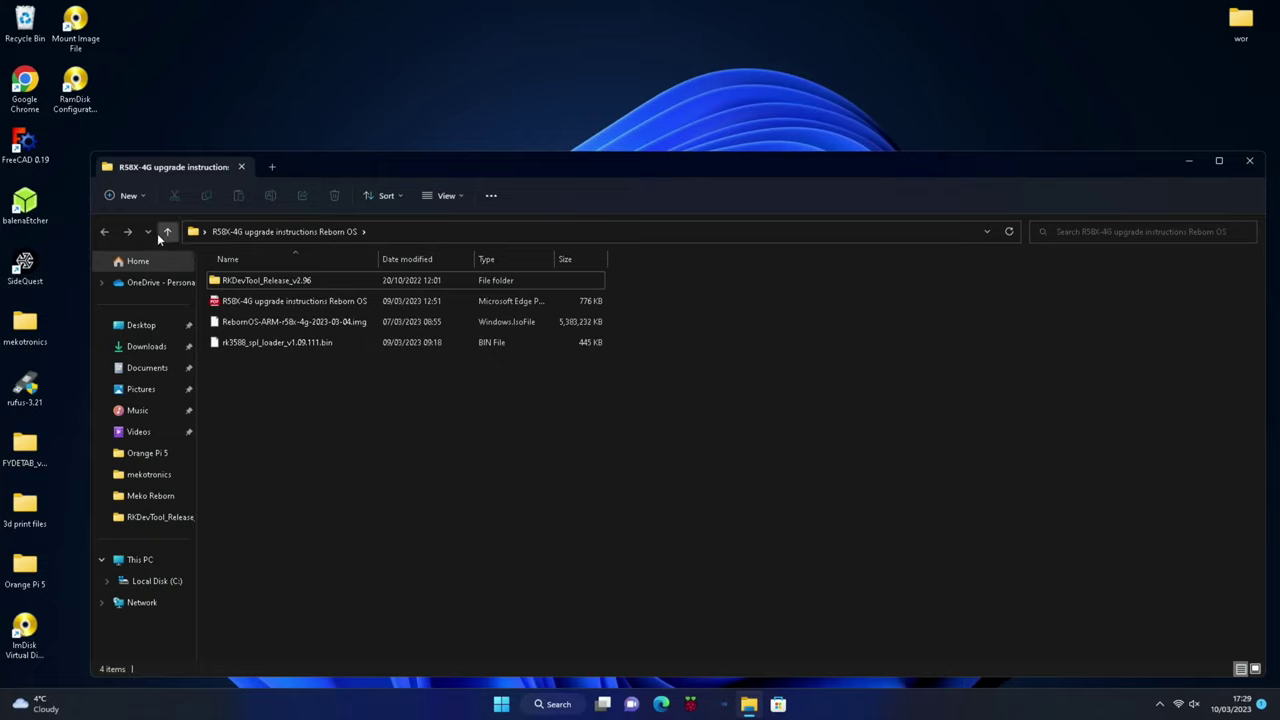
Launch RKDevTool.exe from the RKDevTool_Release_v2.96 folder
{"action": "double_click", "coordinate": [228, 281]}
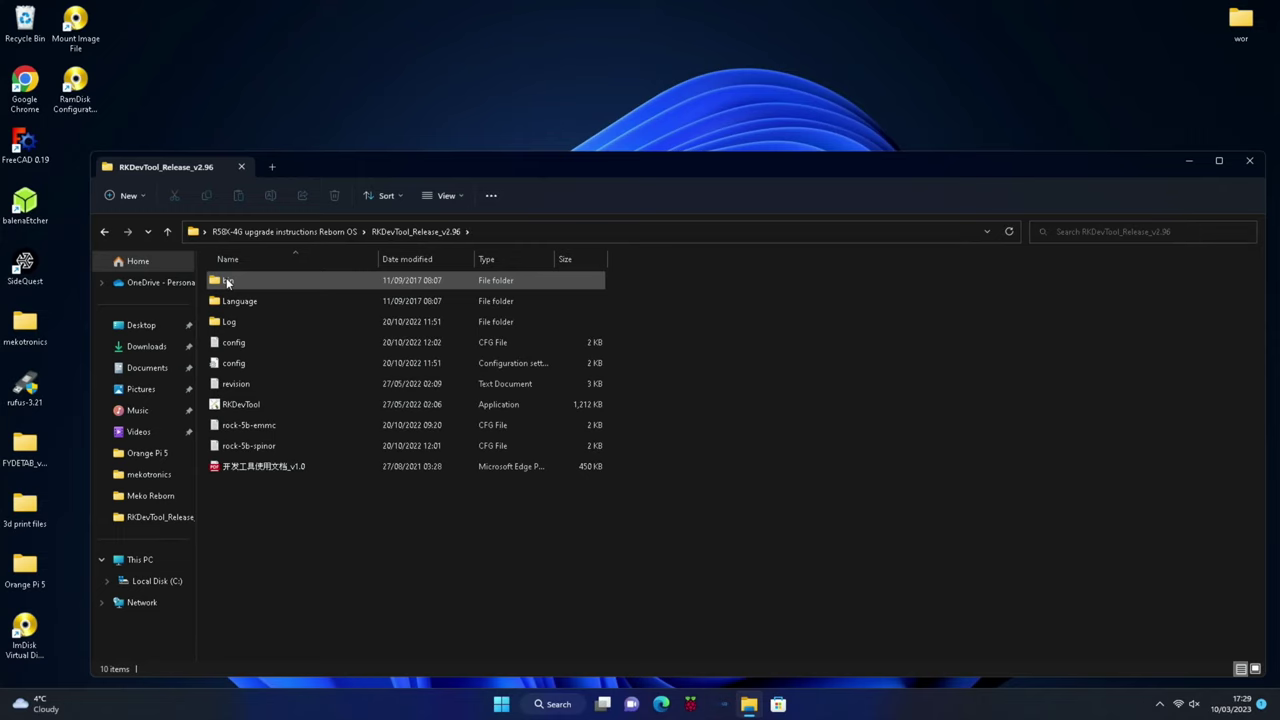
{"action": "double_click", "coordinate": [243, 404]}
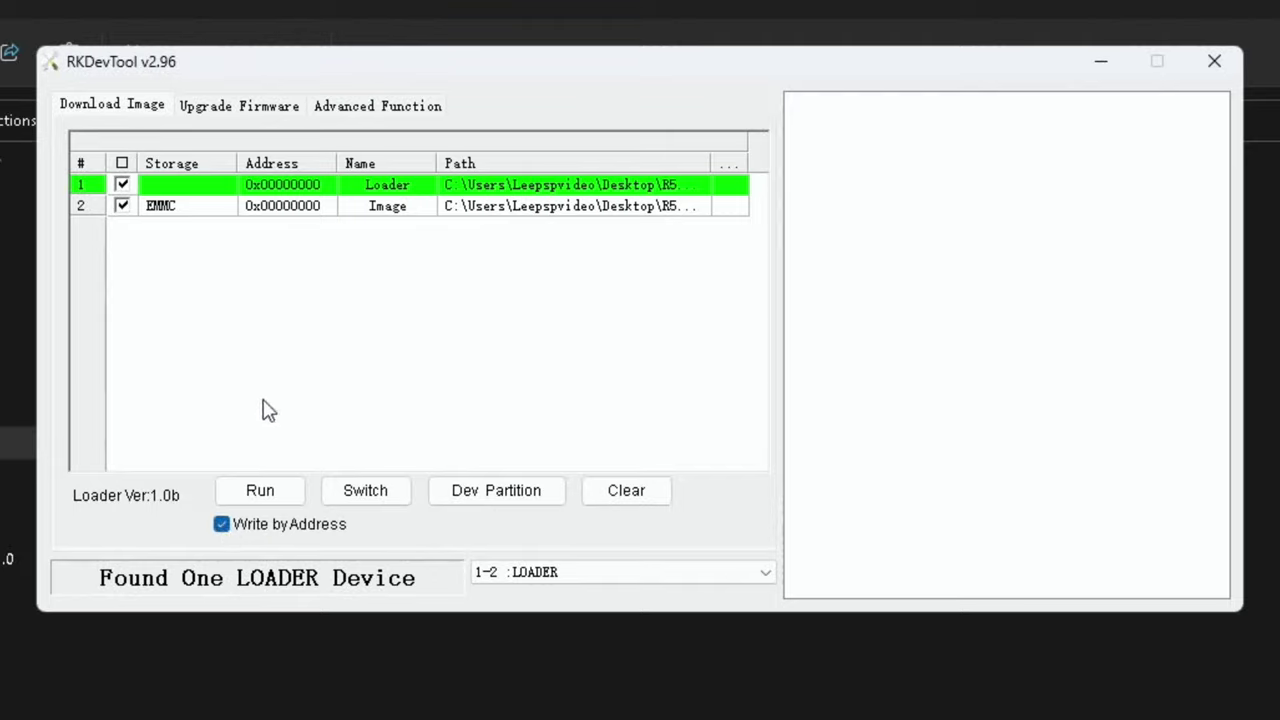
Load rock-5b-emmc.cfg from the RKDevTool_Release_v2.96 folder into the flash table
{"action": "right_click", "coordinate": [395, 366]}
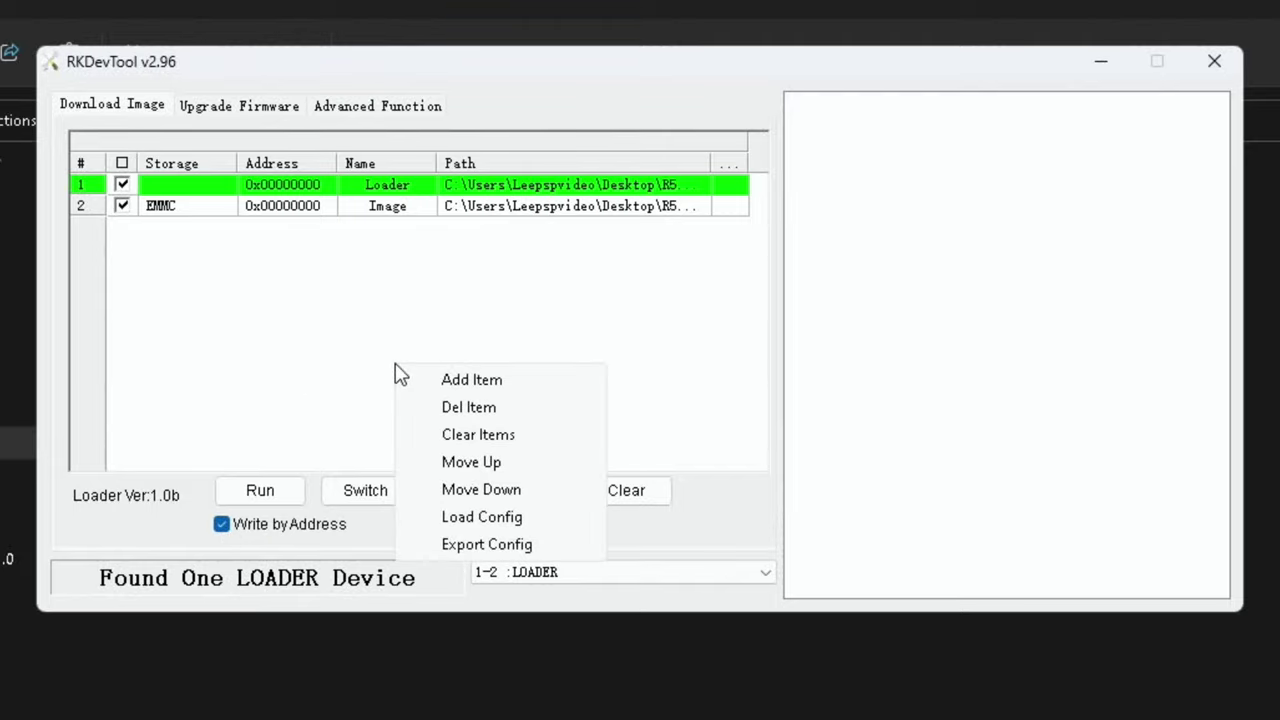
{"action": "left_click", "coordinate": [468, 517]}
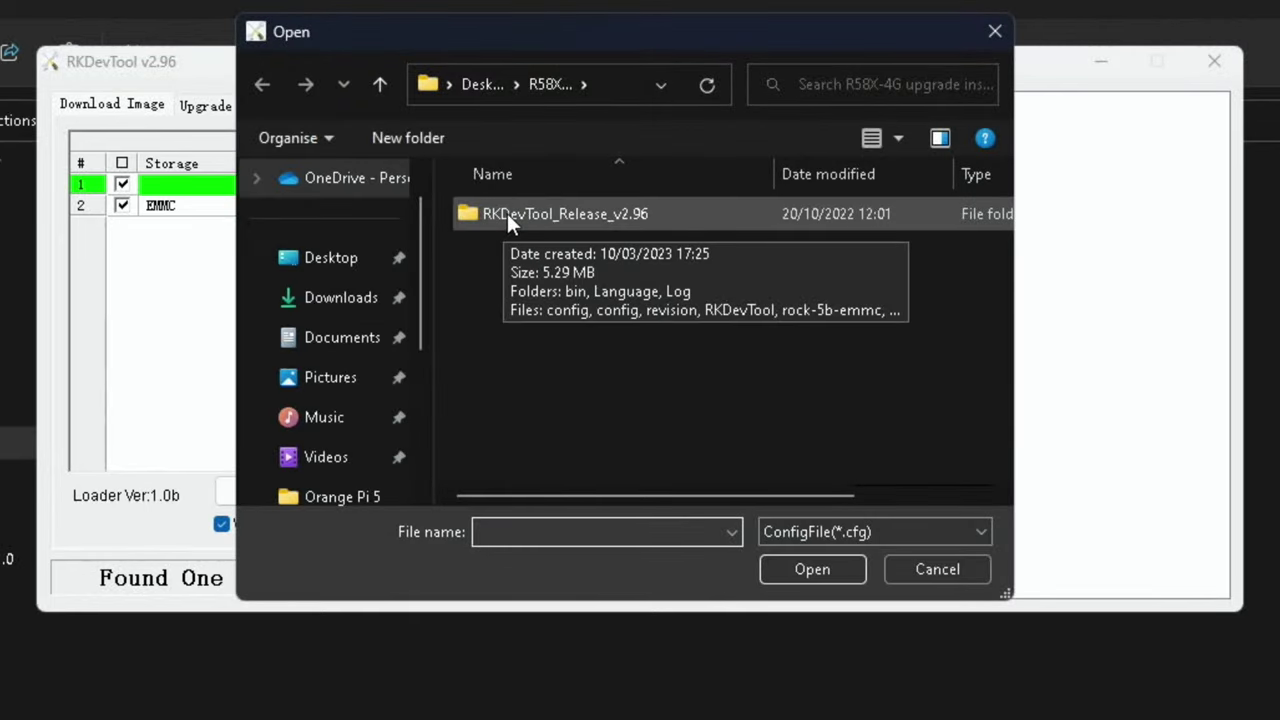
{"action": "left_click", "coordinate": [381, 87]}
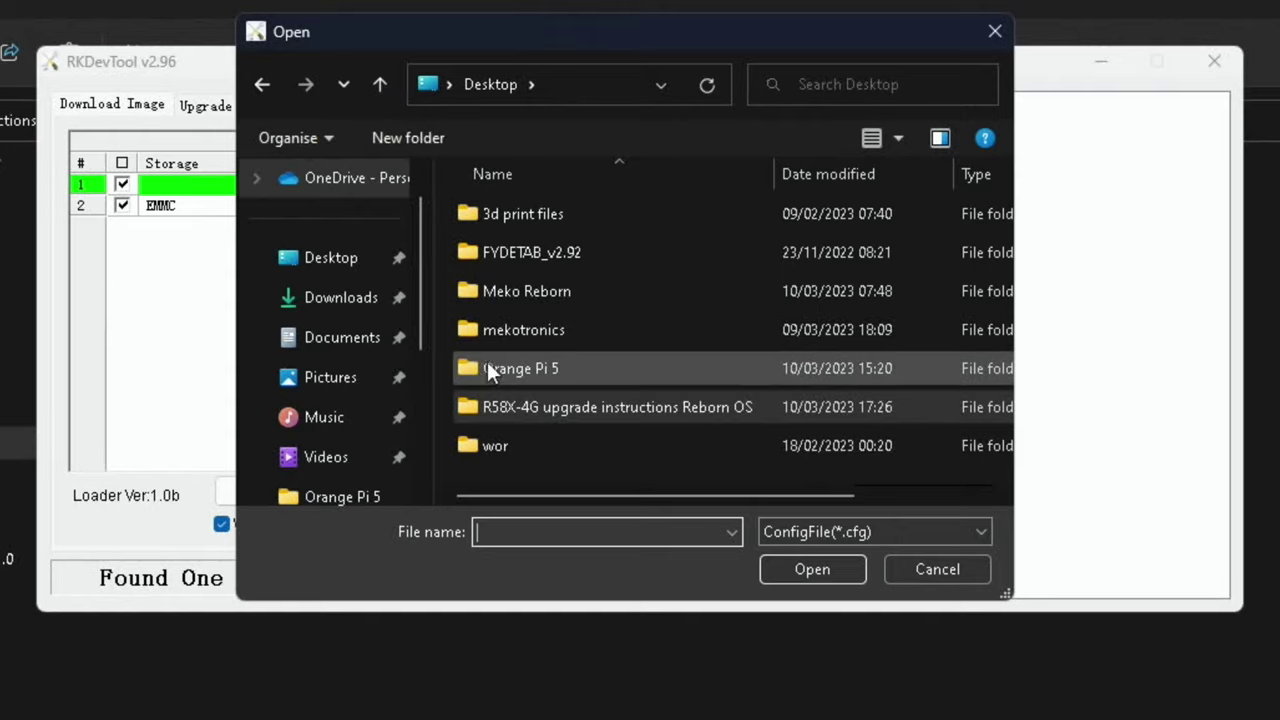
{"action": "double_click", "coordinate": [496, 405]}
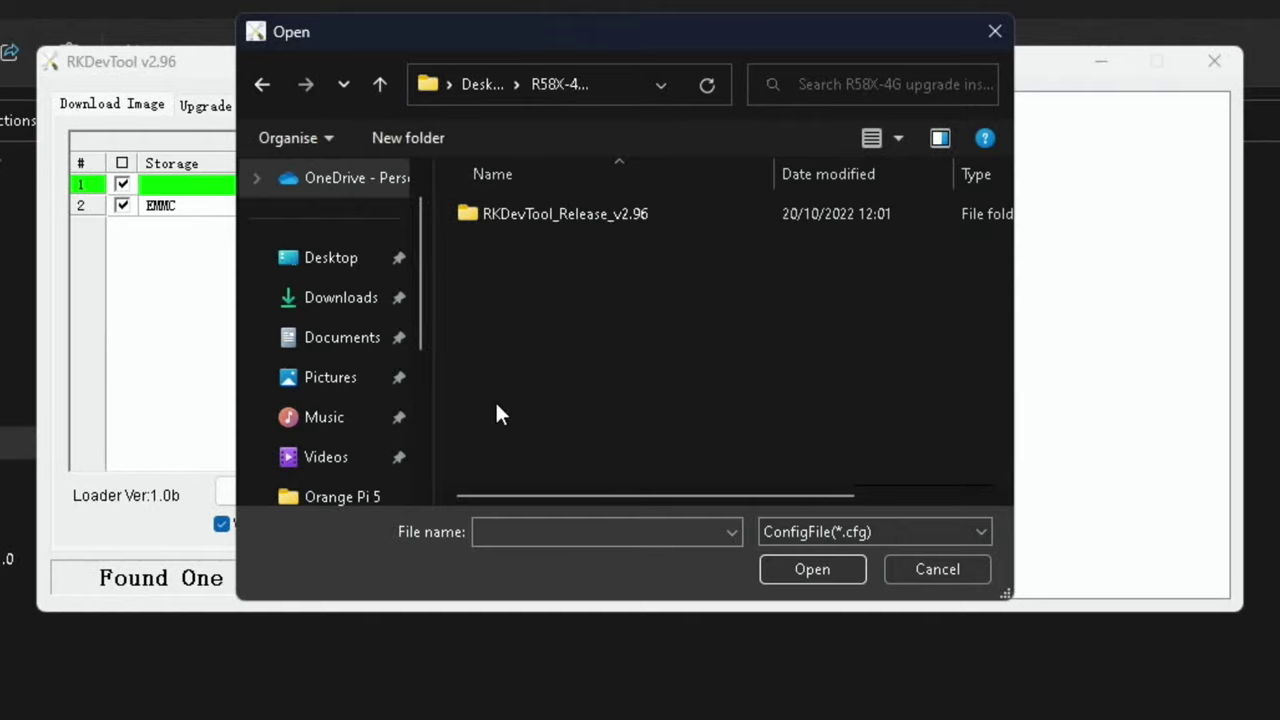
{"action": "double_click", "coordinate": [484, 214]}
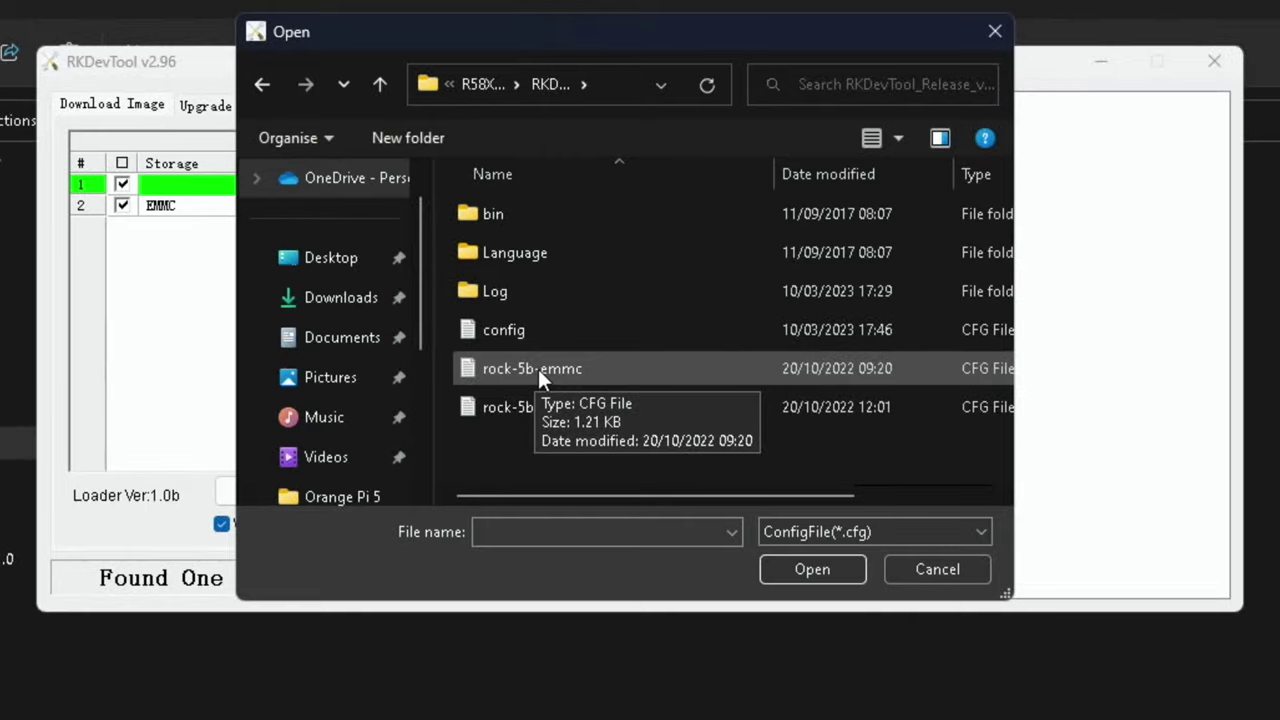
{"action": "left_click", "coordinate": [540, 368]}
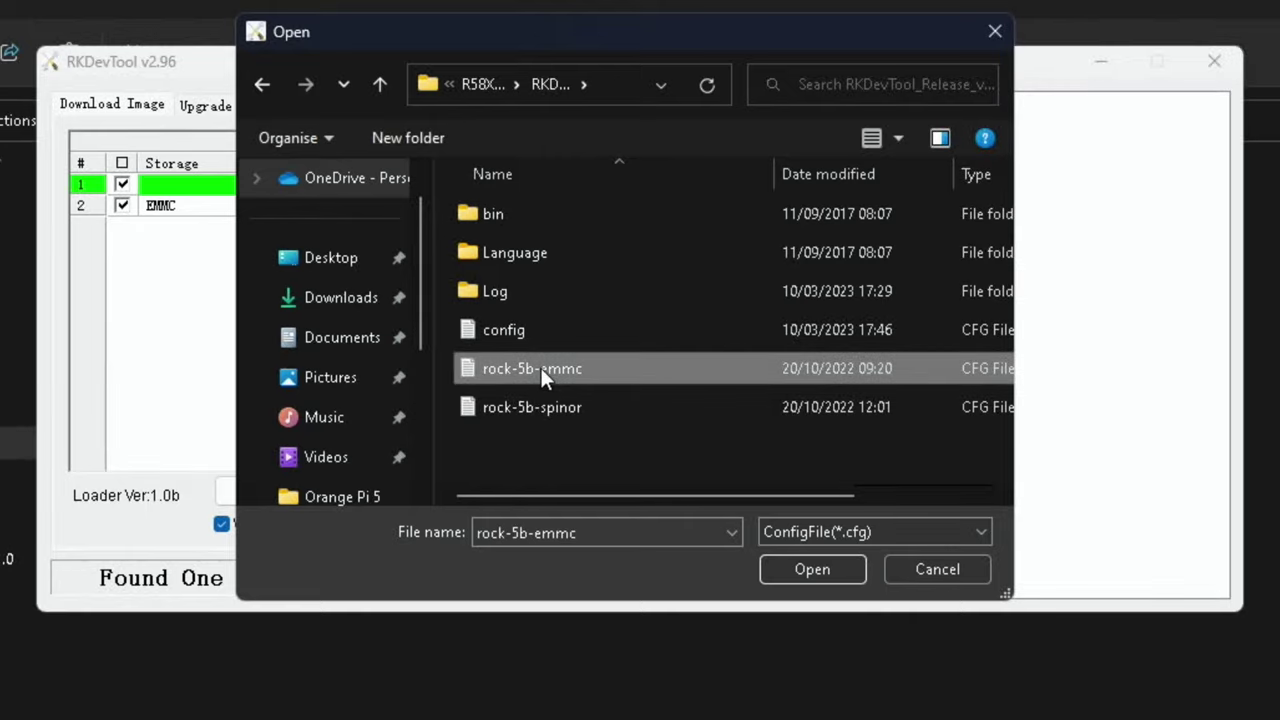
{"action": "left_click", "coordinate": [776, 561]}
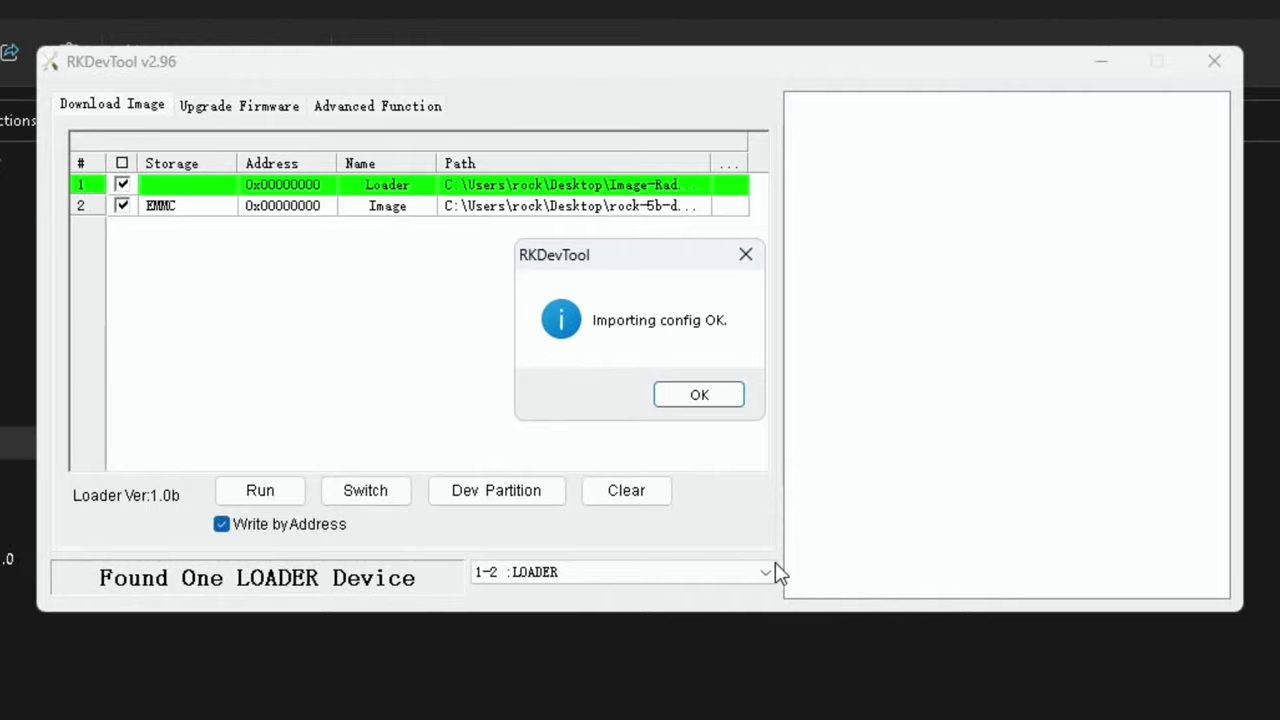
Set the Loader entry to rk3588_spl_loader_v1.09.111.bin from the upgrade folder
{"action": "left_click", "coordinate": [701, 399]}
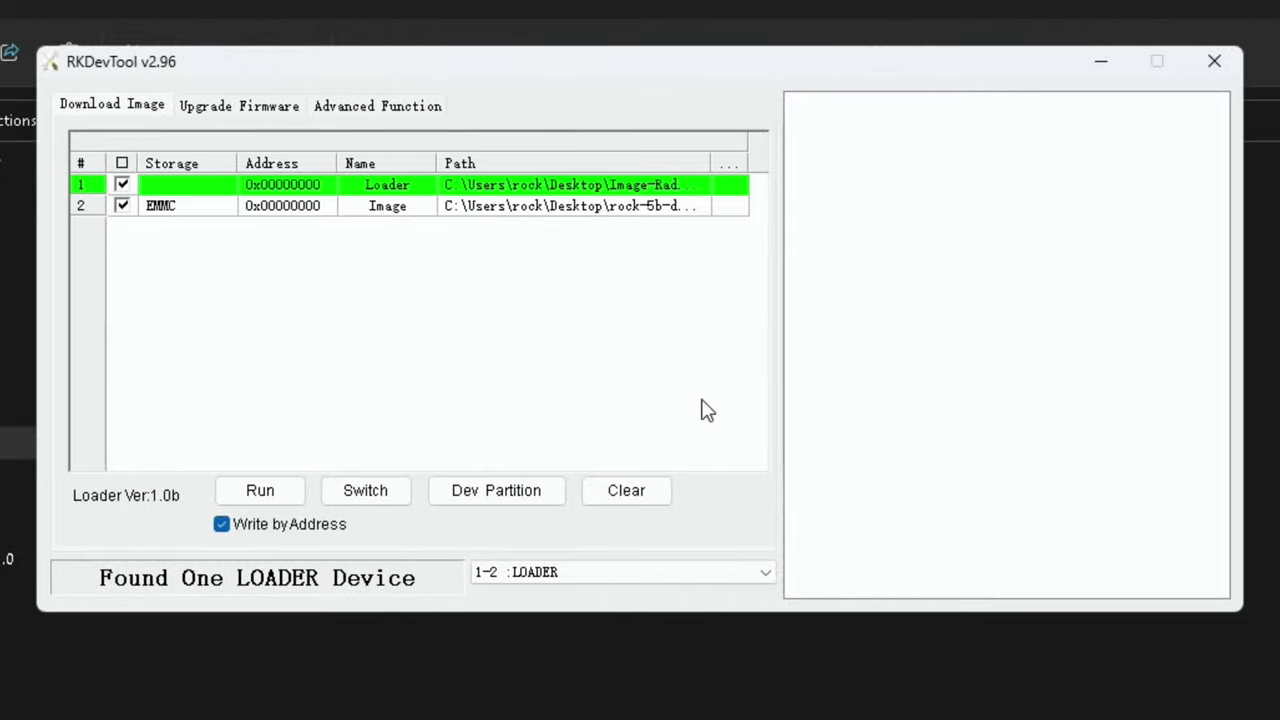
{"action": "left_click", "coordinate": [730, 195]}
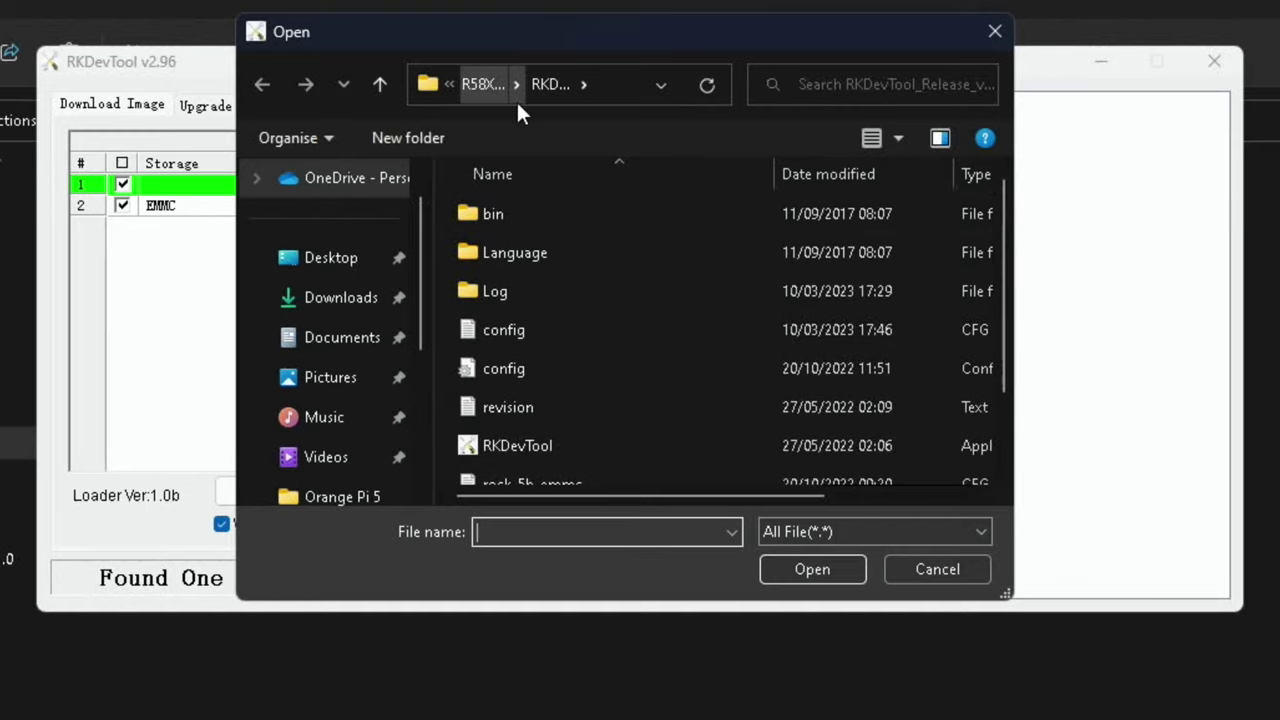
{"action": "scroll", "coordinate": [617, 331], "scroll_direction": "down", "scroll_amount": 1}
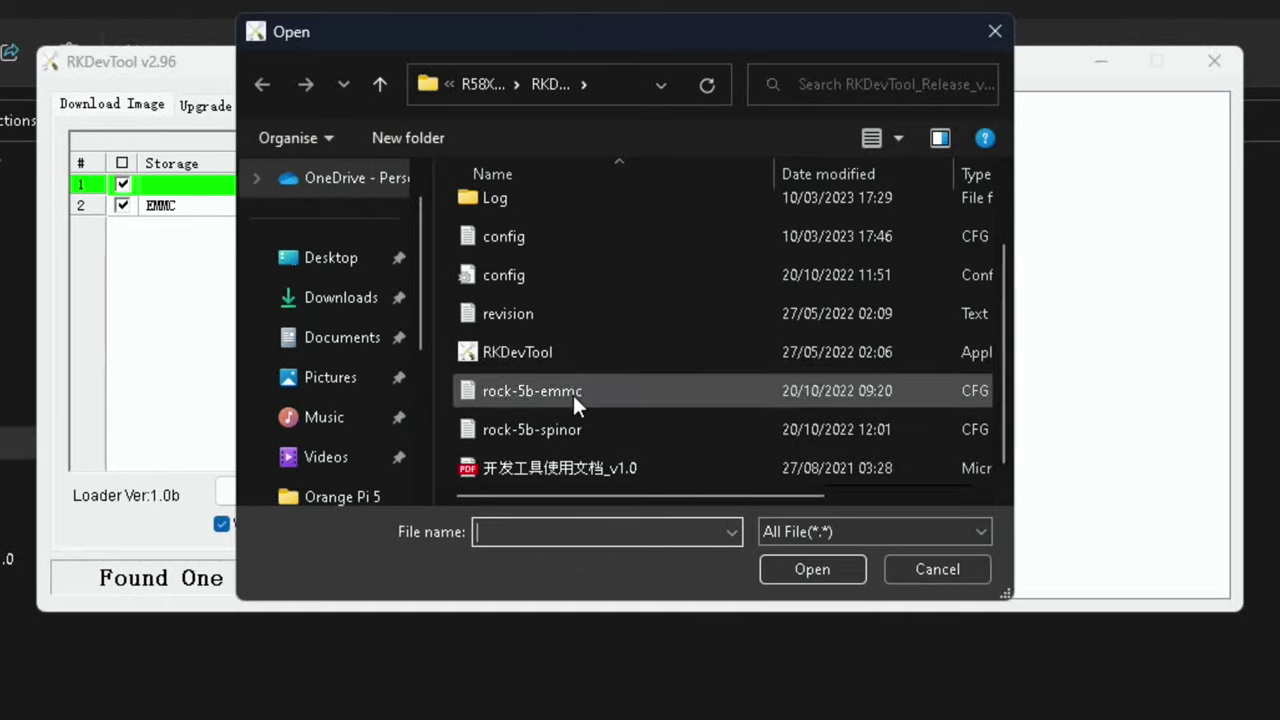
{"action": "scroll", "coordinate": [573, 395], "scroll_direction": "up", "scroll_amount": 1}
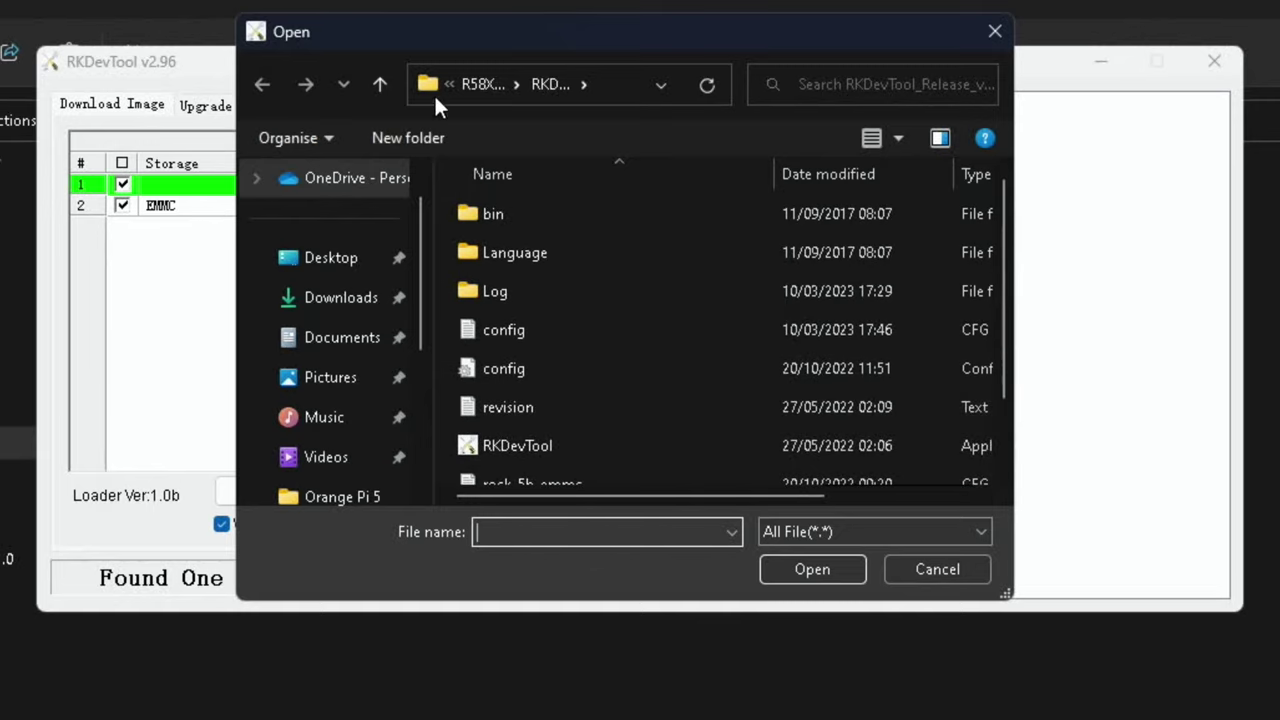
{"action": "left_click", "coordinate": [377, 84]}
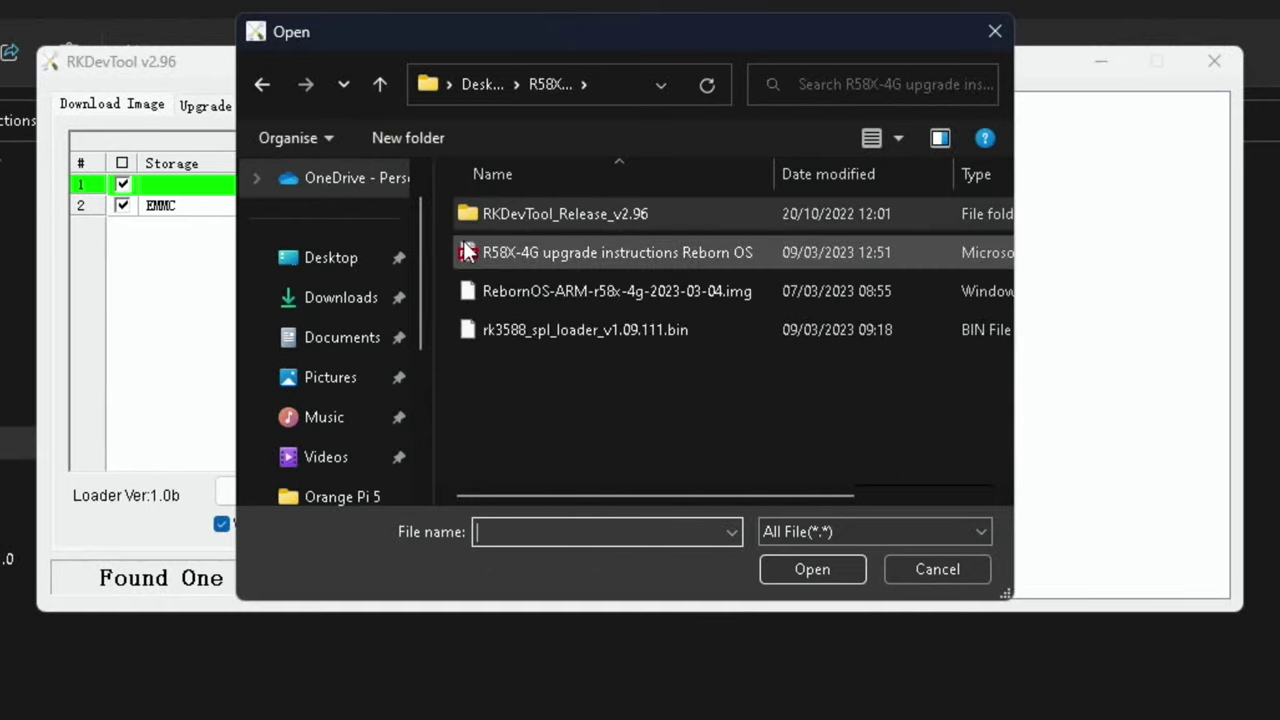
{"action": "left_click", "coordinate": [547, 329]}
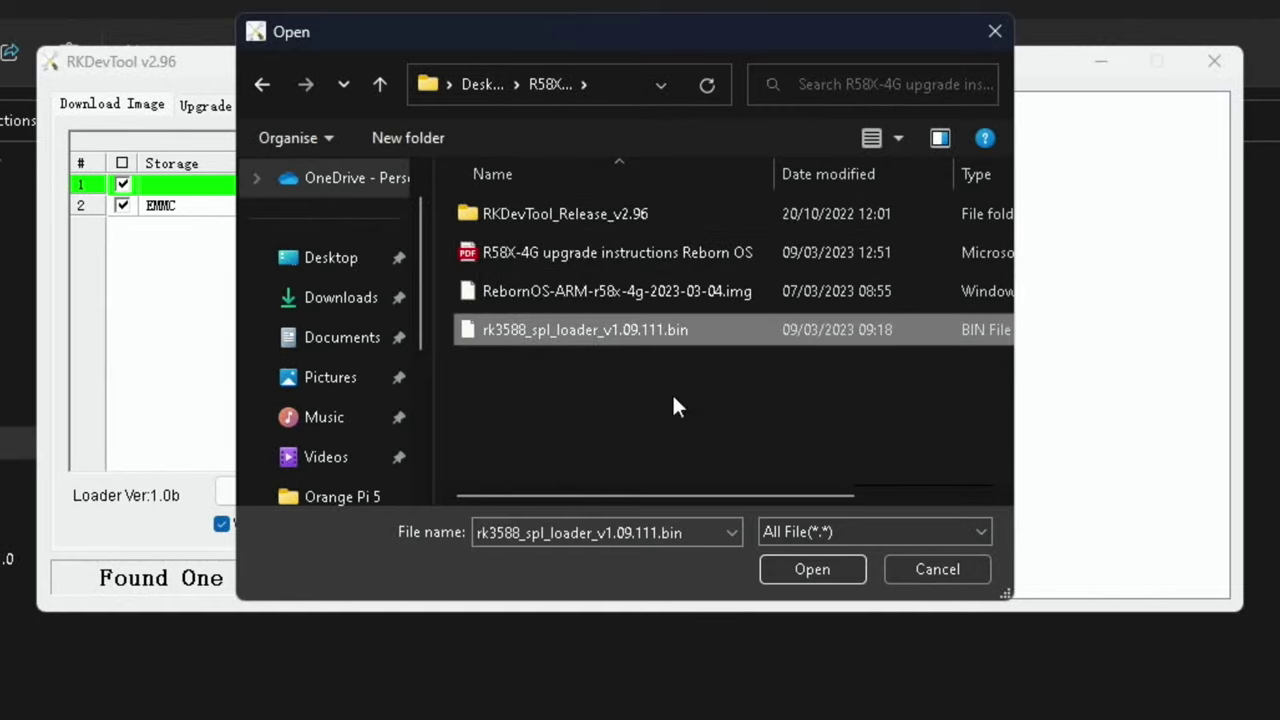
{"action": "left_click", "coordinate": [800, 569]}
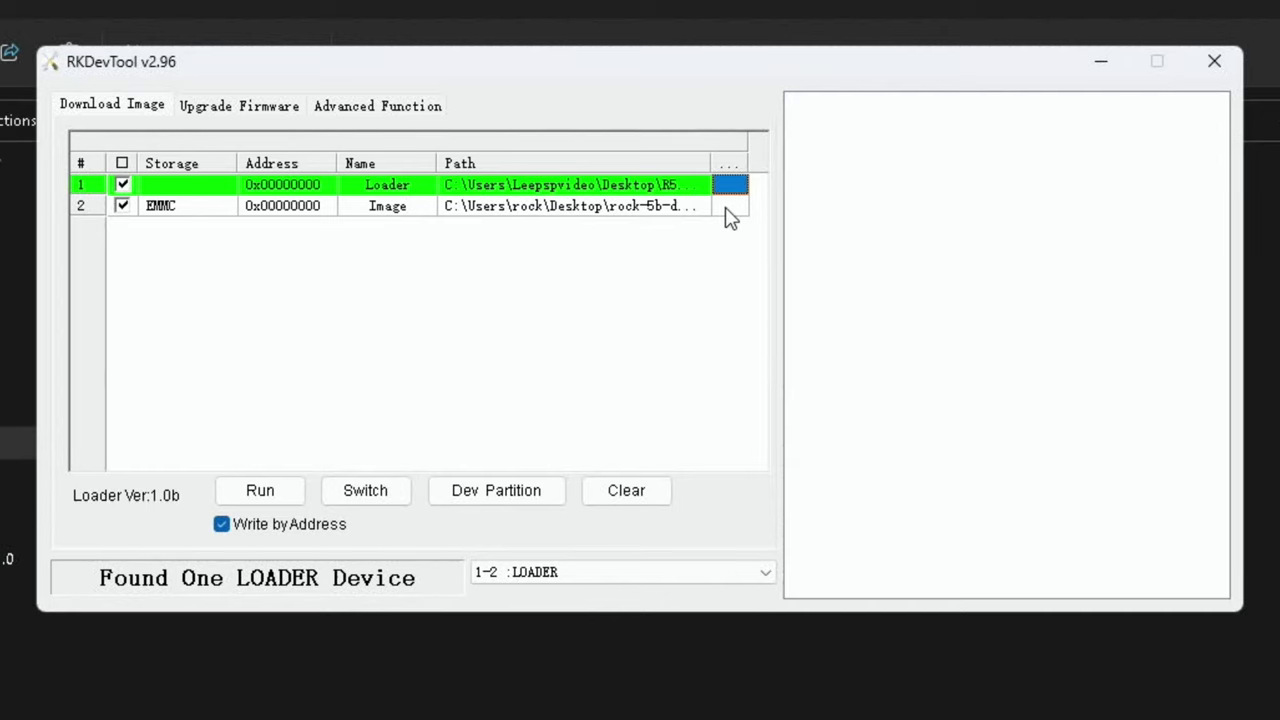
Set the Image entry to RebornOS-ARM-r58x-4g-2023-03-04.img and start flashing
{"action": "left_click", "coordinate": [727, 207]}
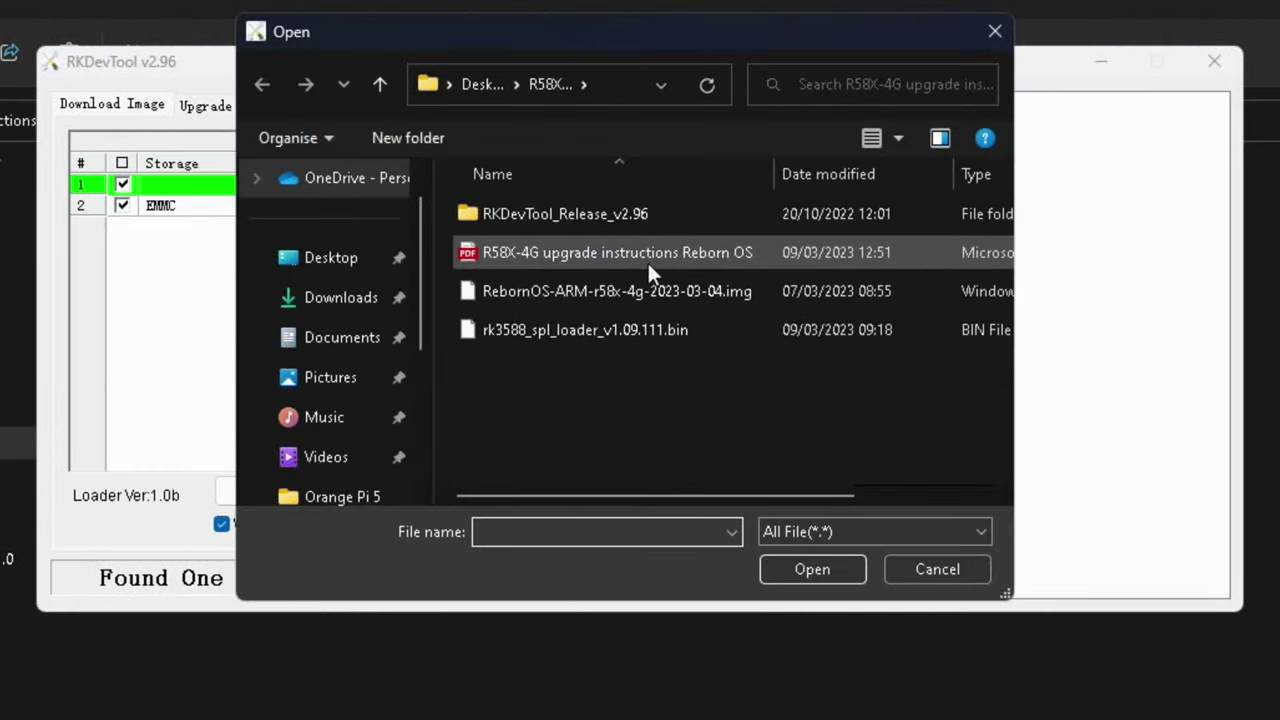
{"action": "left_click", "coordinate": [593, 289]}
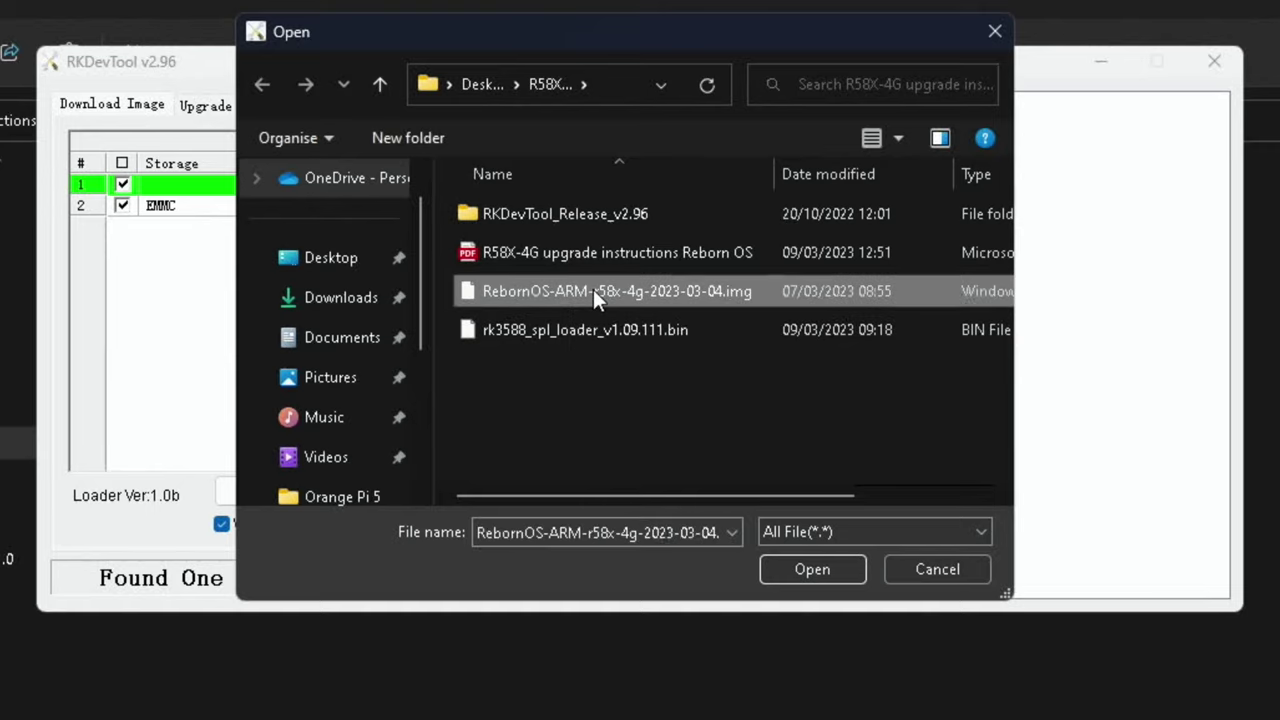
{"action": "left_click", "coordinate": [780, 569]}
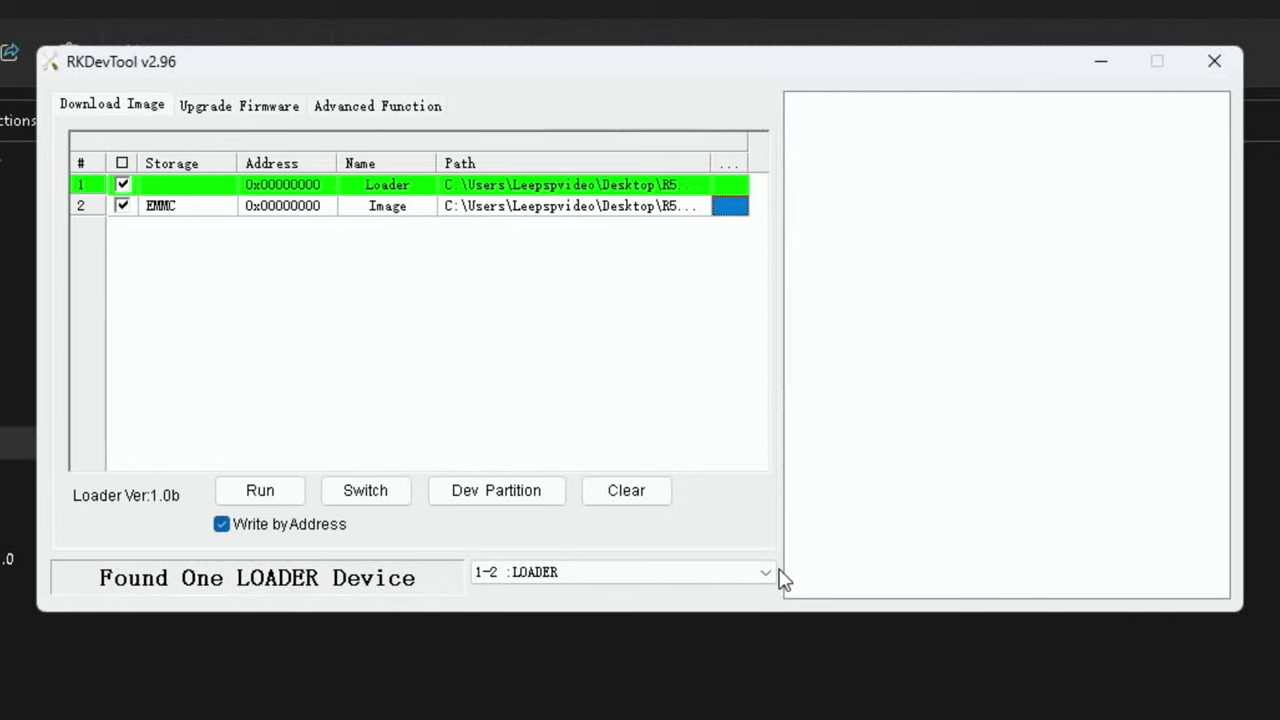
{"action": "left_click", "coordinate": [286, 490]}
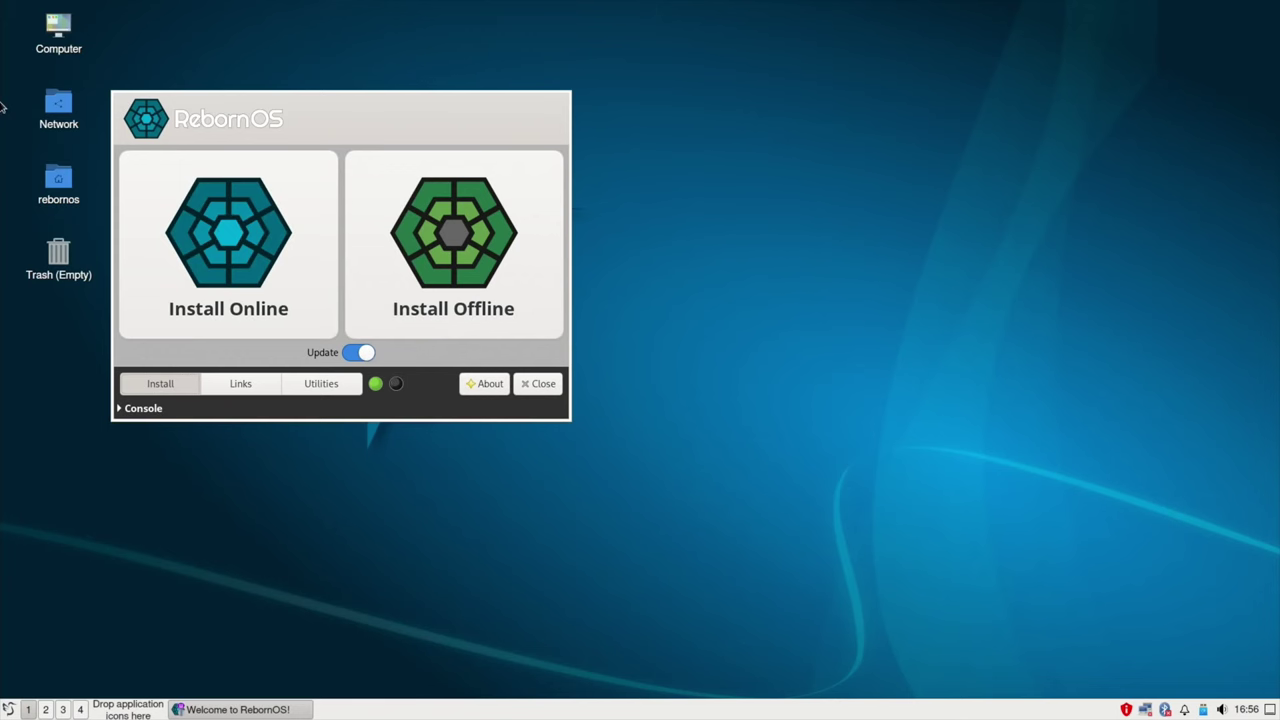
Start the online install with KDE Plasma and add Wayland under the Display packages
{"action": "left_click", "coordinate": [204, 220]}
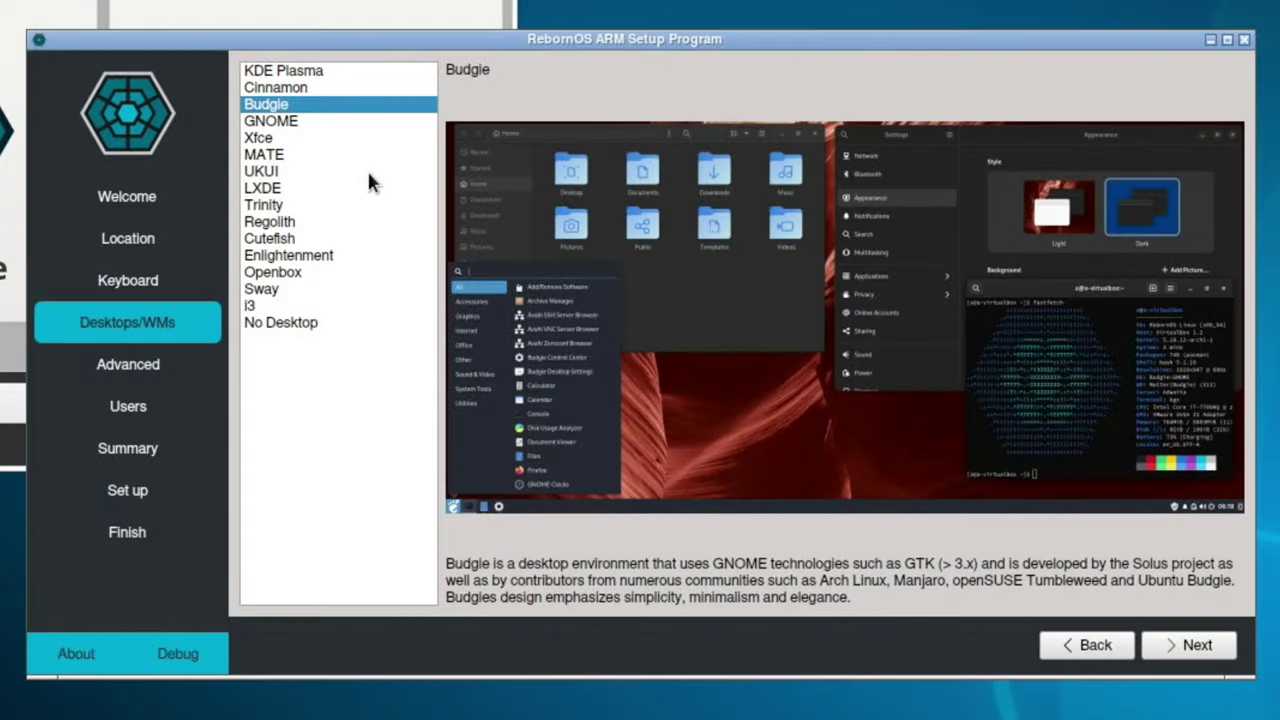
{"action": "left_click", "coordinate": [305, 72]}
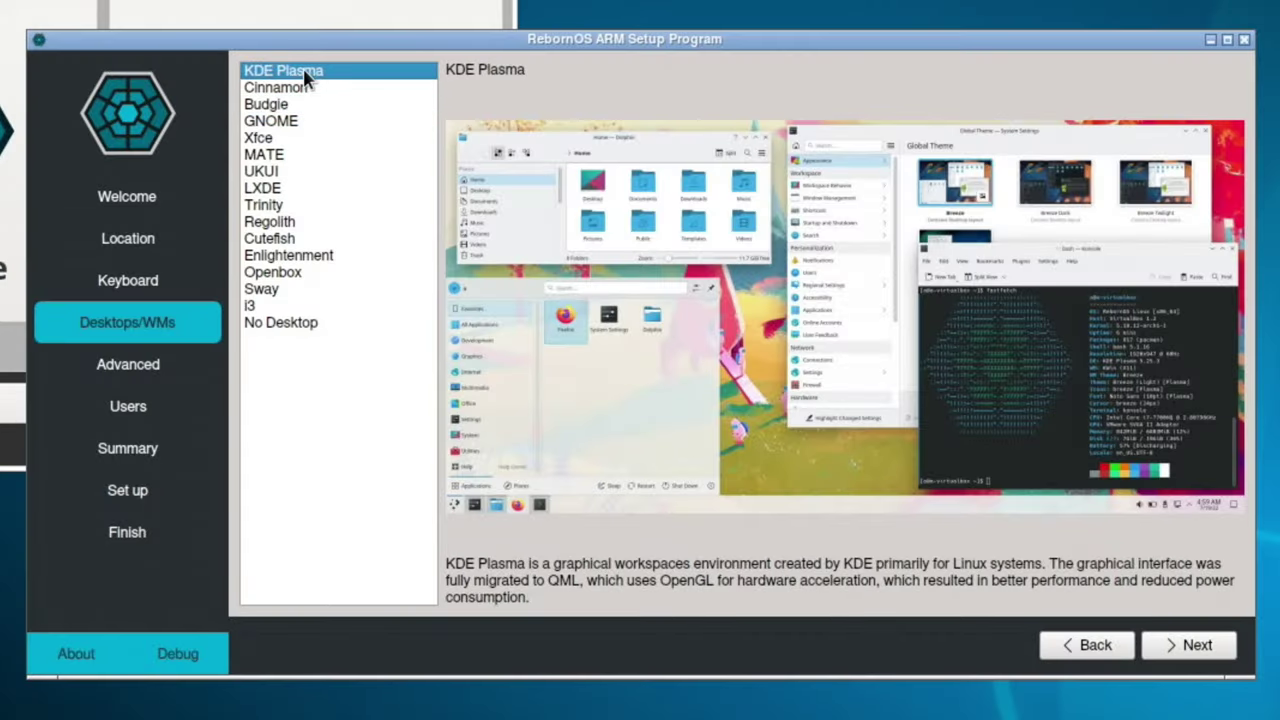
{"action": "left_click", "coordinate": [1197, 648]}
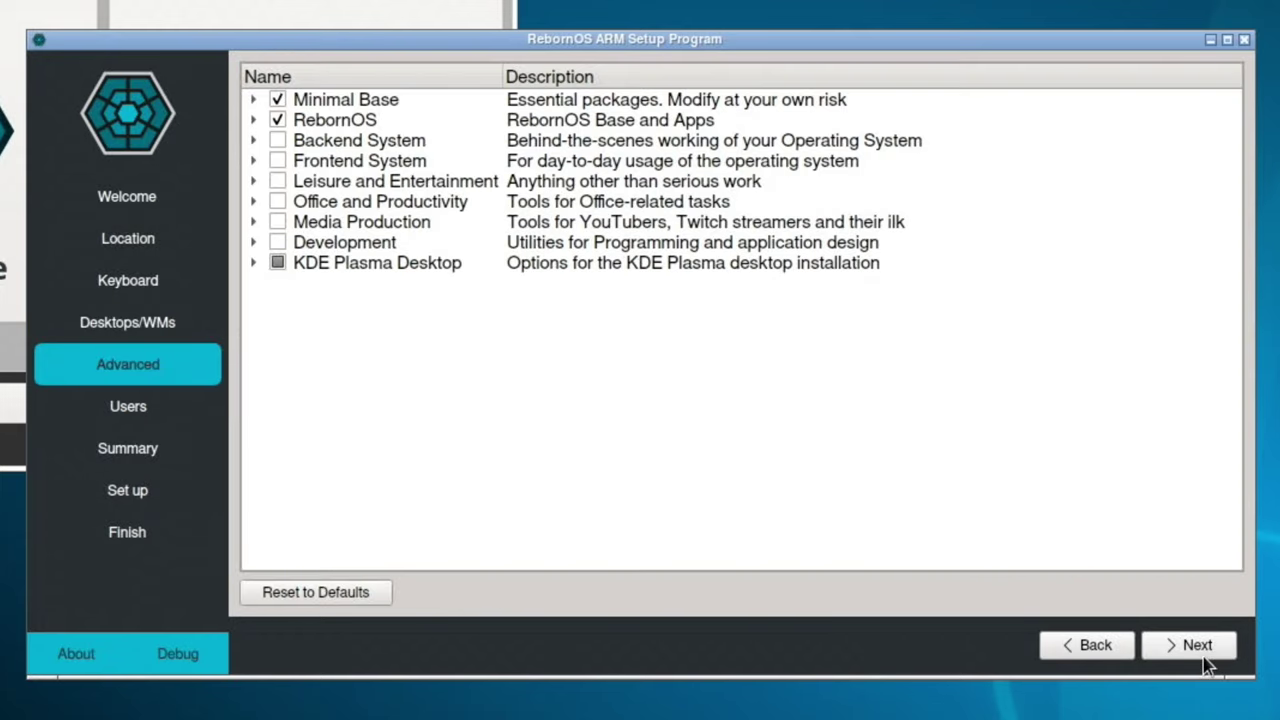
{"action": "left_click", "coordinate": [253, 141]}
{"action": "left_click", "coordinate": [276, 284]}
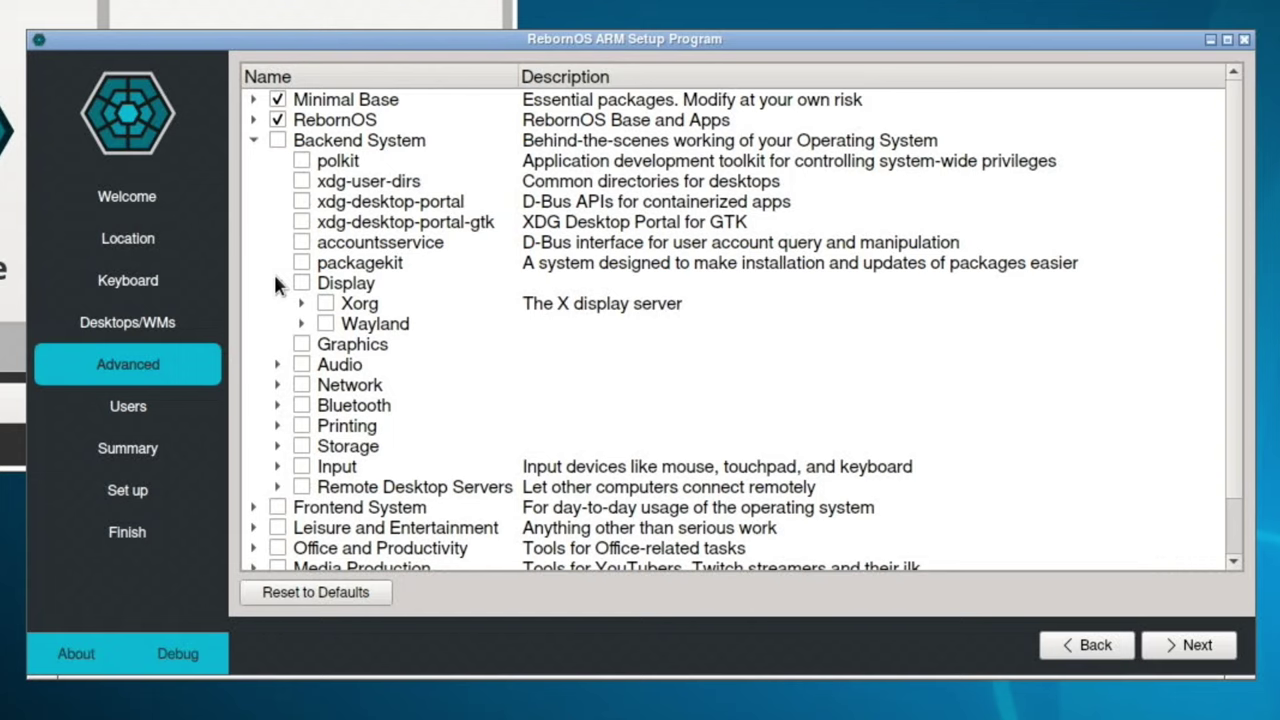
{"action": "left_click", "coordinate": [327, 324]}
Advance past the user account and summary pages and confirm the disk setup
{"action": "left_click", "coordinate": [1185, 645]}
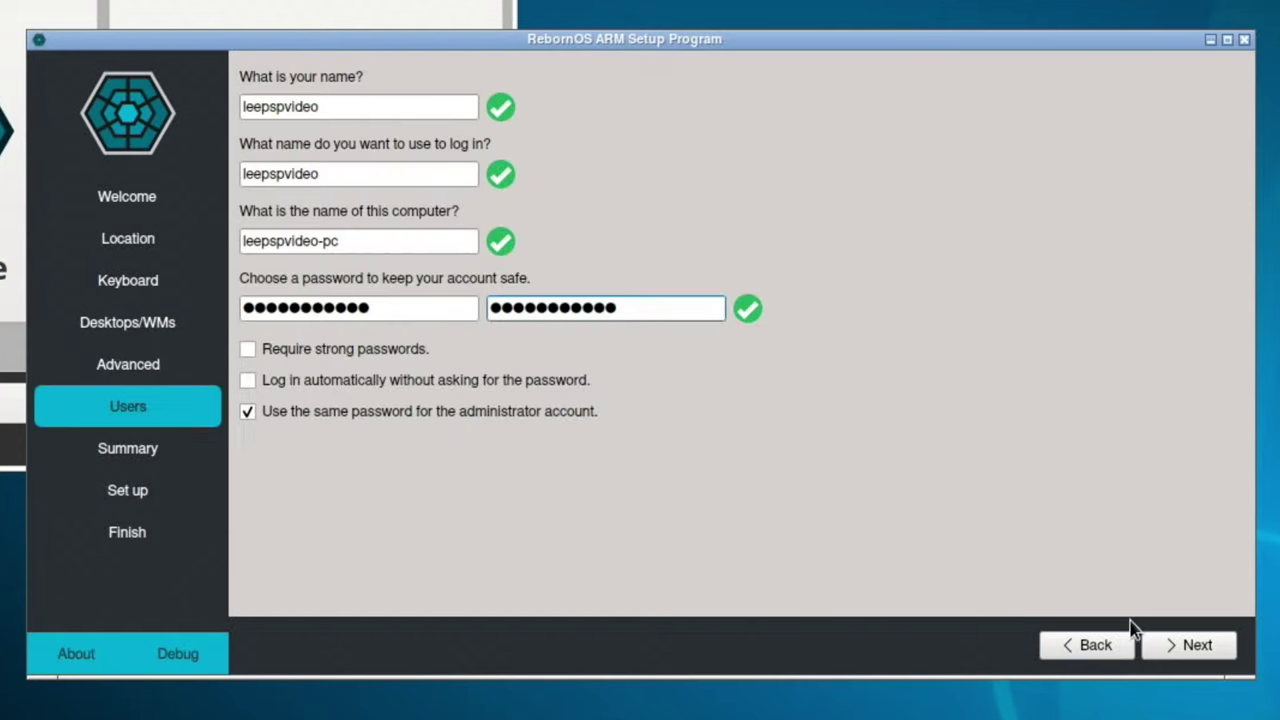
{"action": "left_click", "coordinate": [1175, 648]}
{"action": "left_click", "coordinate": [1175, 648]}
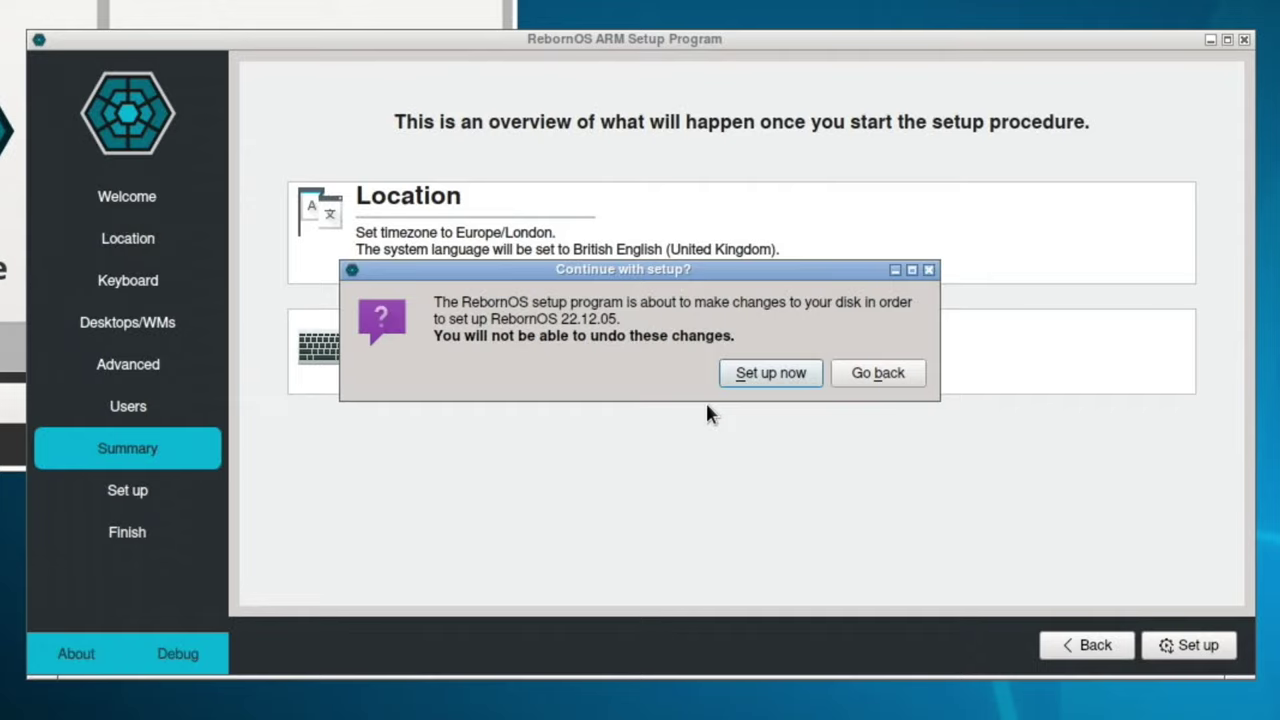
{"action": "left_click", "coordinate": [738, 377]}
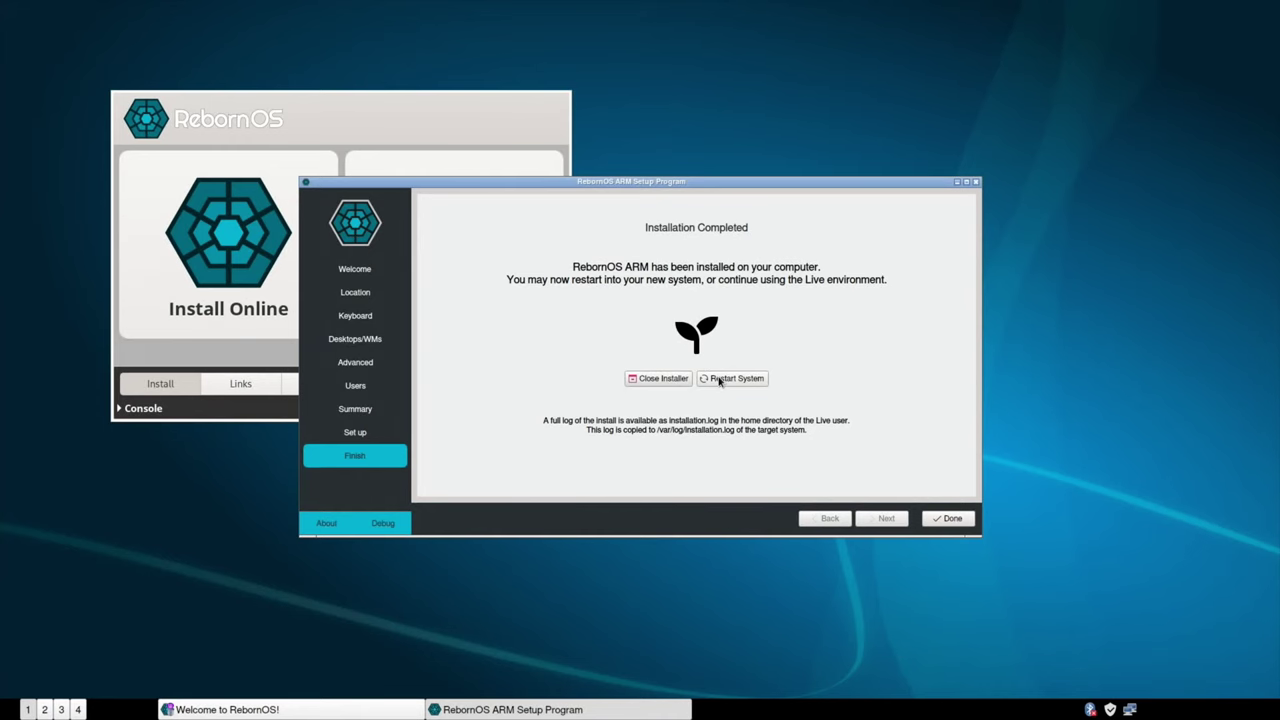
Restart into the installed system and keep Plasma (X11) as the login session
{"action": "left_click", "coordinate": [719, 380]}
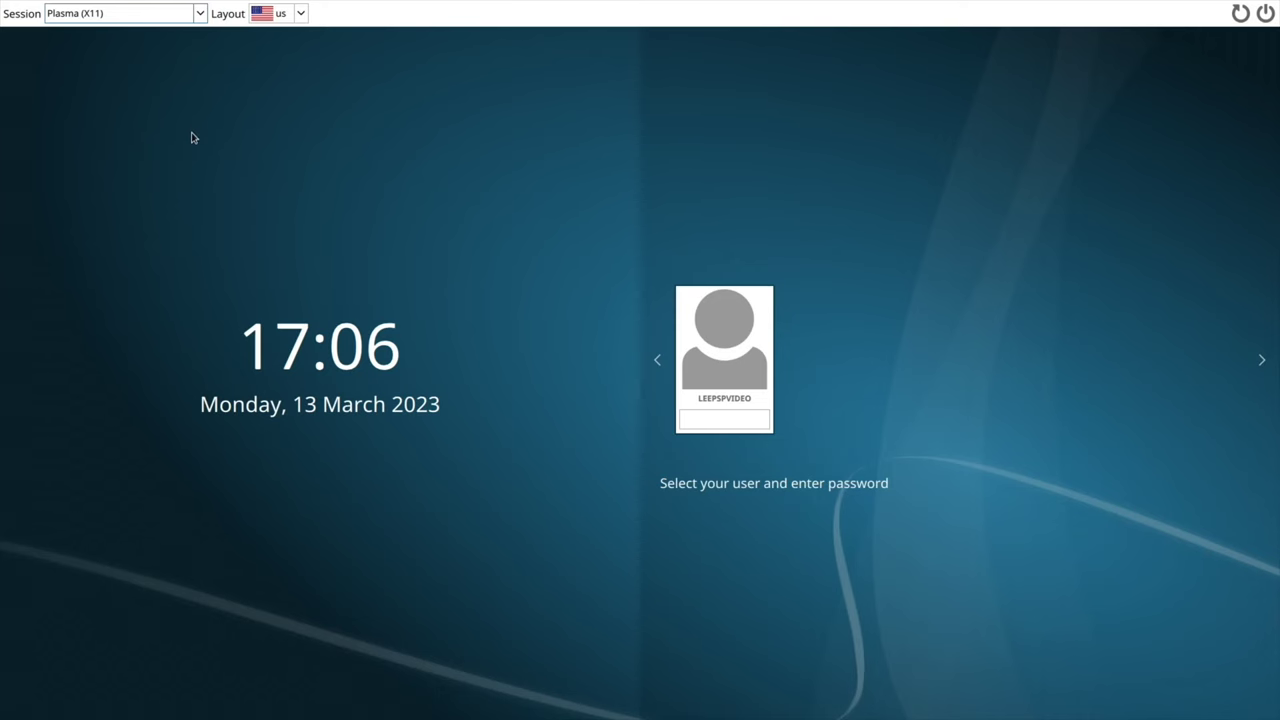
{"action": "left_click", "coordinate": [201, 14]}
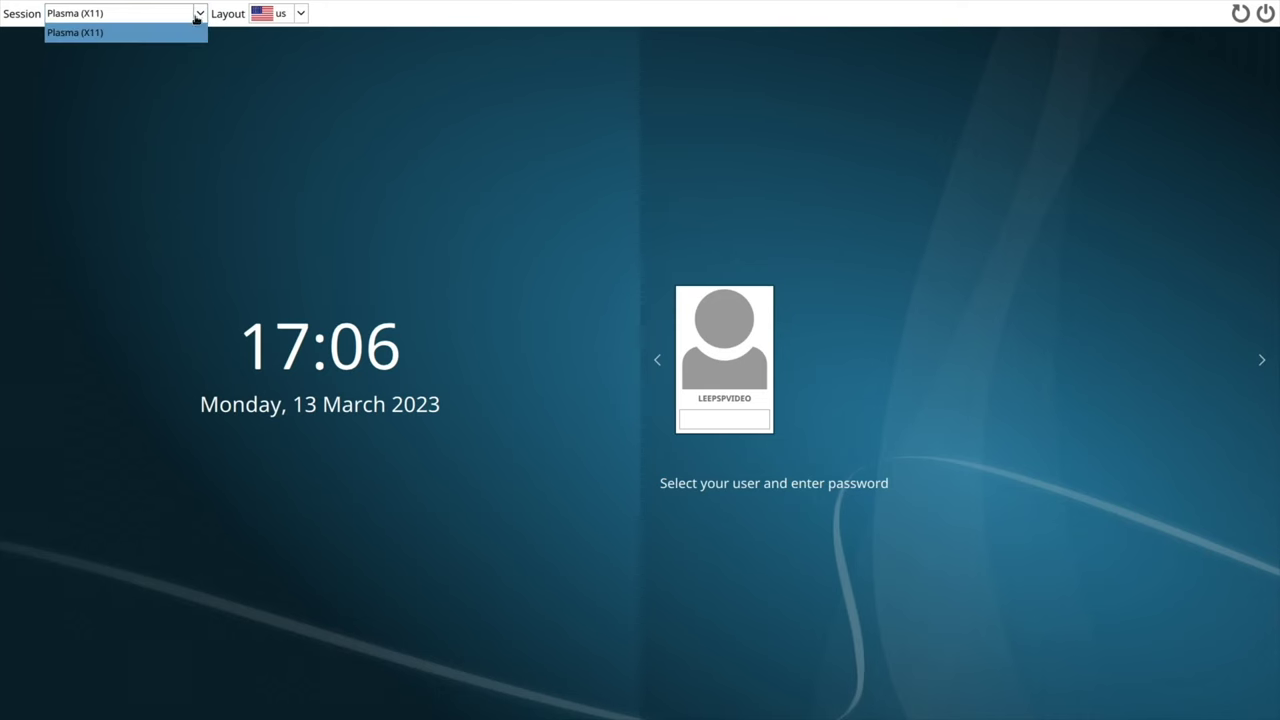
{"action": "left_click", "coordinate": [147, 81]}
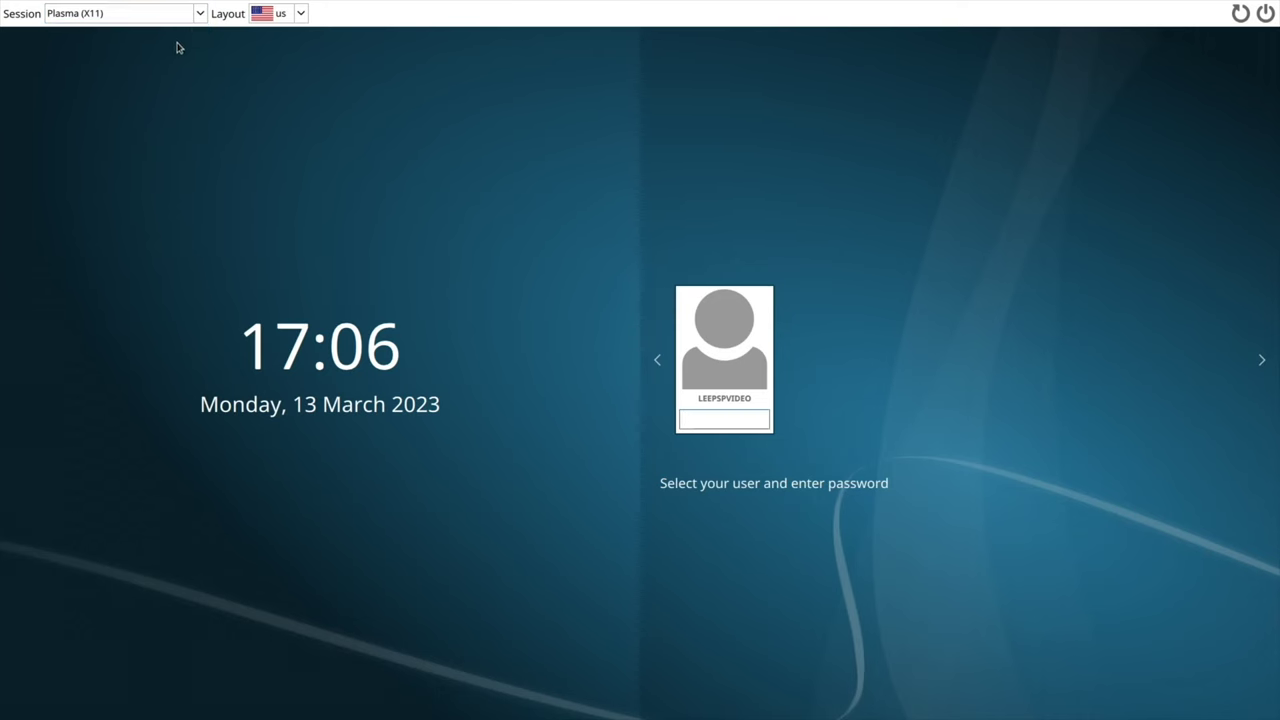
{"action": "left_click", "coordinate": [203, 14]}
{"action": "left_click", "coordinate": [123, 91]}
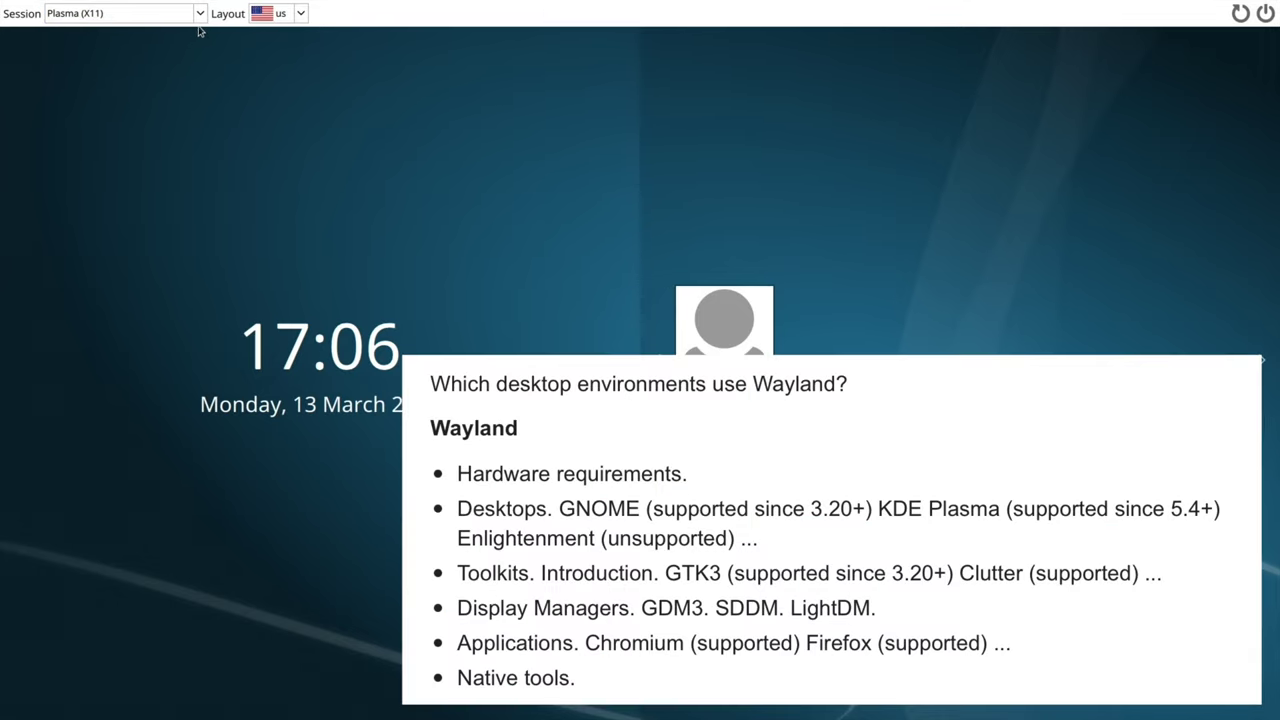
{"action": "left_click", "coordinate": [201, 14]}
{"action": "left_click", "coordinate": [191, 74]}
Keep the us keyboard layout and focus the password field
{"action": "left_click", "coordinate": [301, 13]}
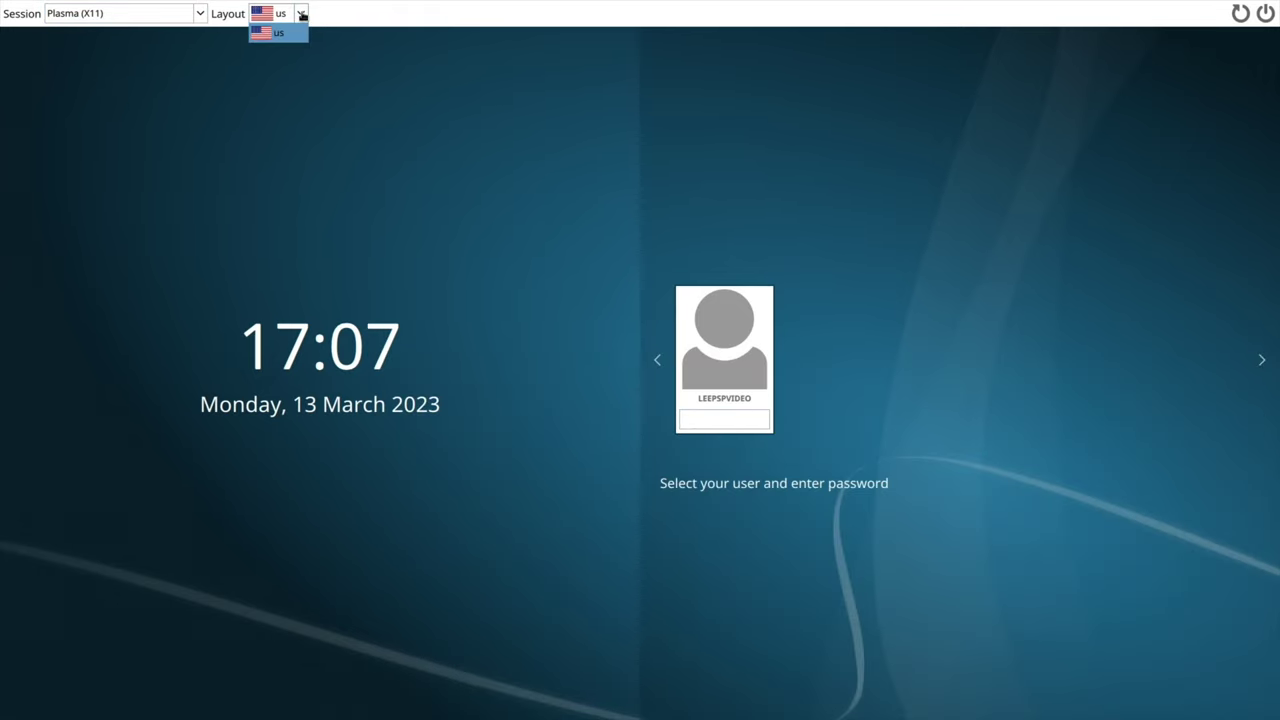
{"action": "left_click", "coordinate": [302, 14]}
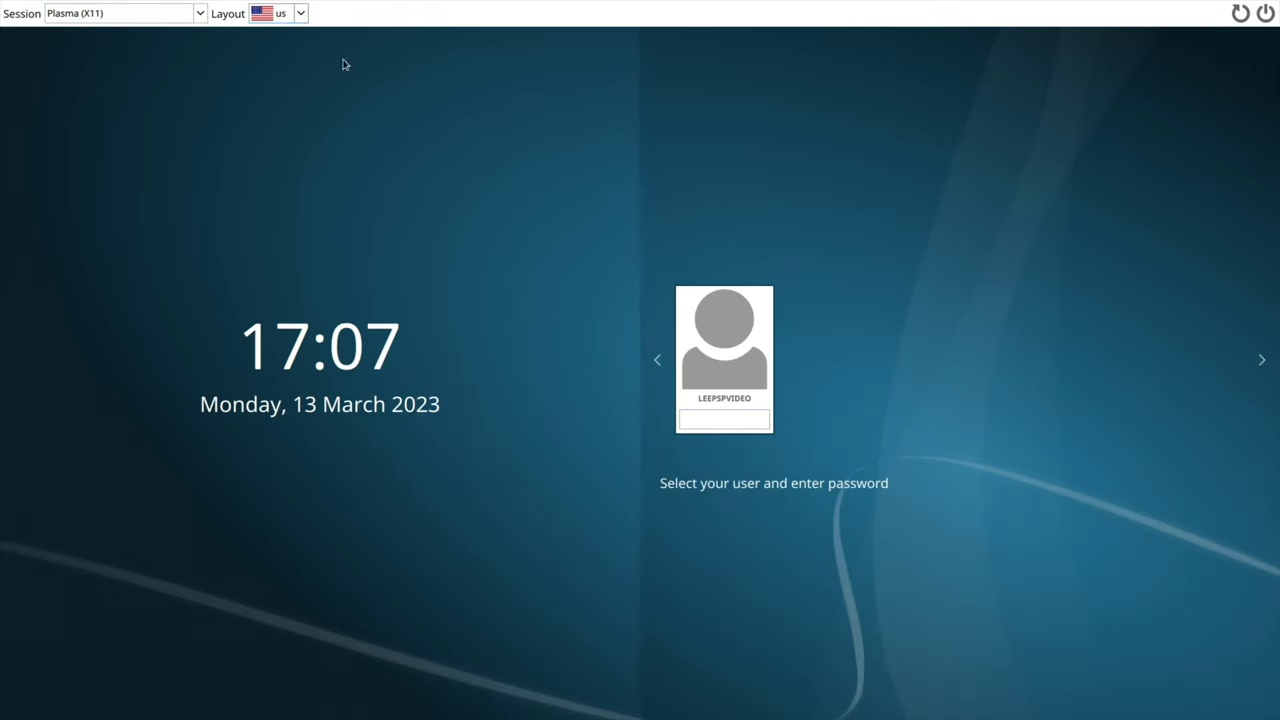
{"action": "left_click", "coordinate": [712, 421]}
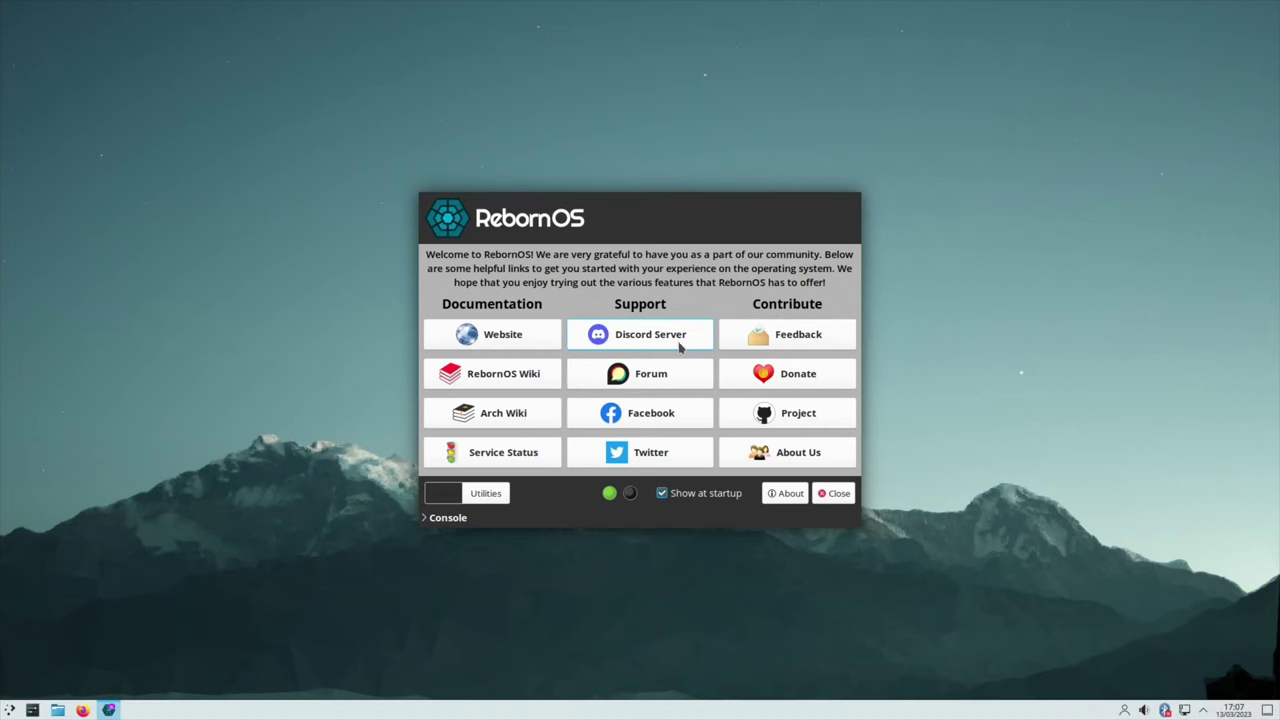
Close the Welcome window, apply the Breeze Dark global theme, and close System Settings
{"action": "left_click", "coordinate": [834, 493]}
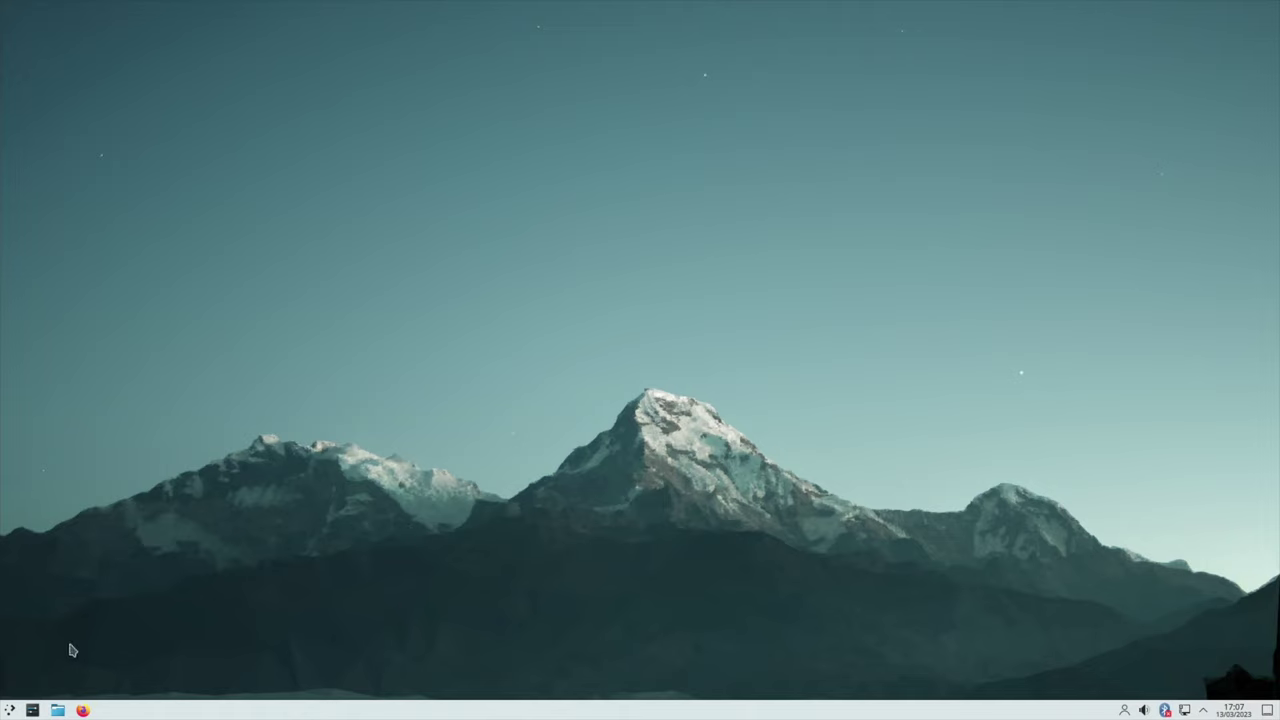
{"action": "key", "text": "super"}
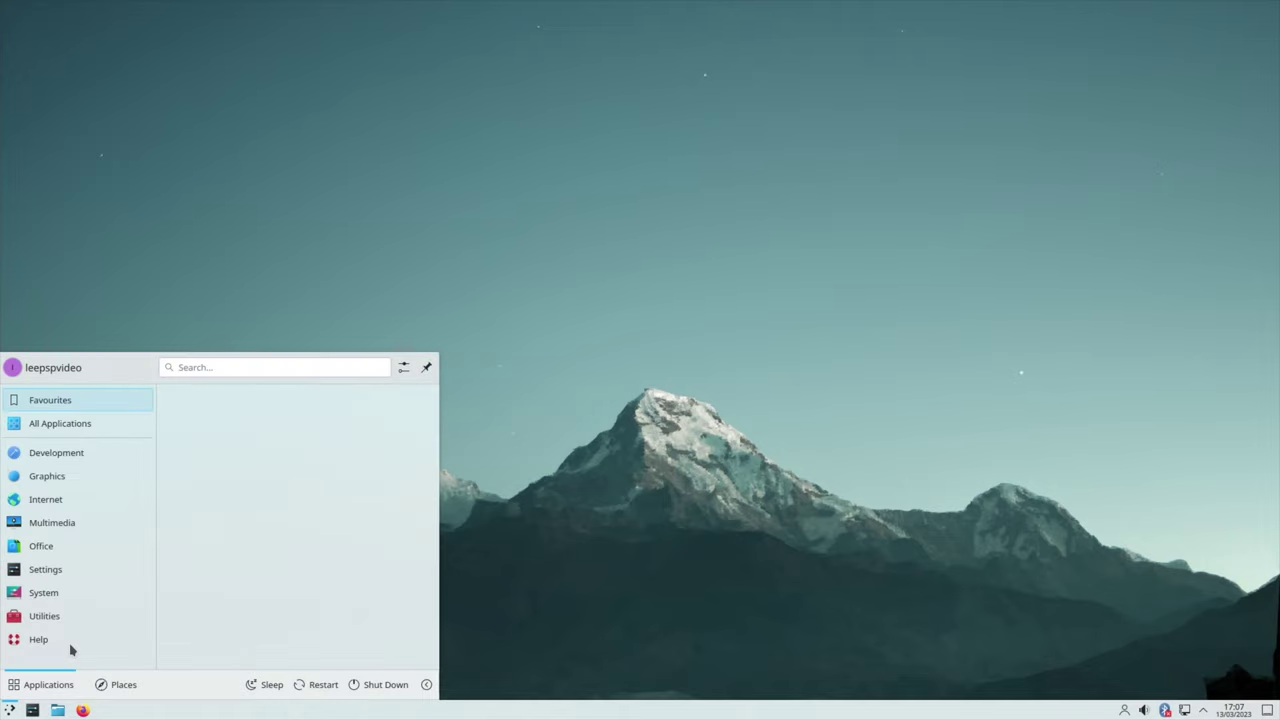
{"action": "type", "text": "deskt"}
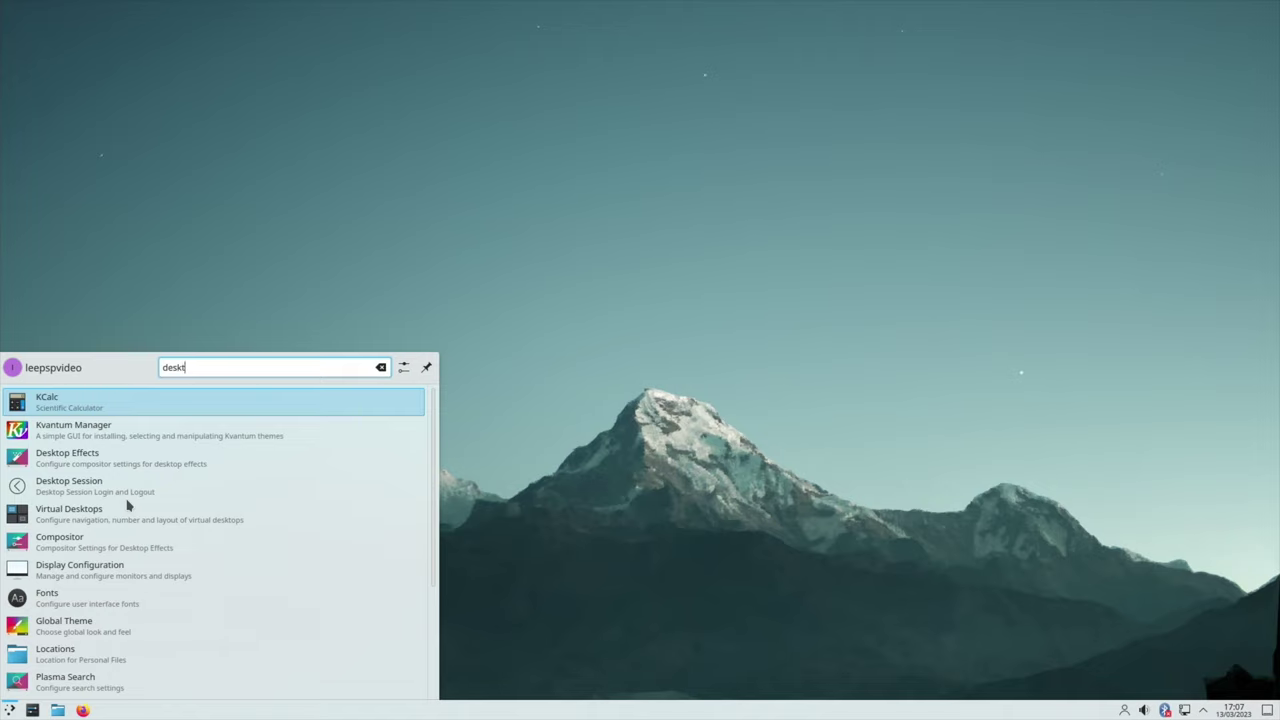
{"action": "left_click", "coordinate": [88, 626]}
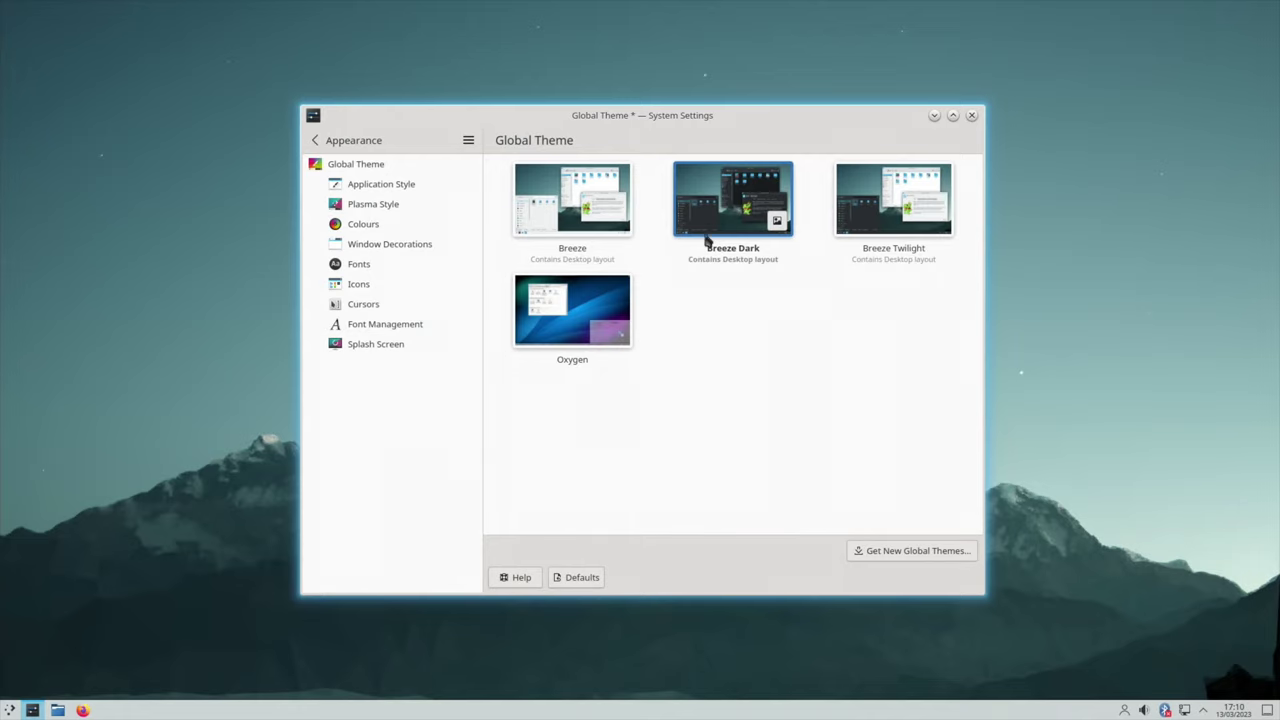
{"action": "left_click", "coordinate": [709, 217]}
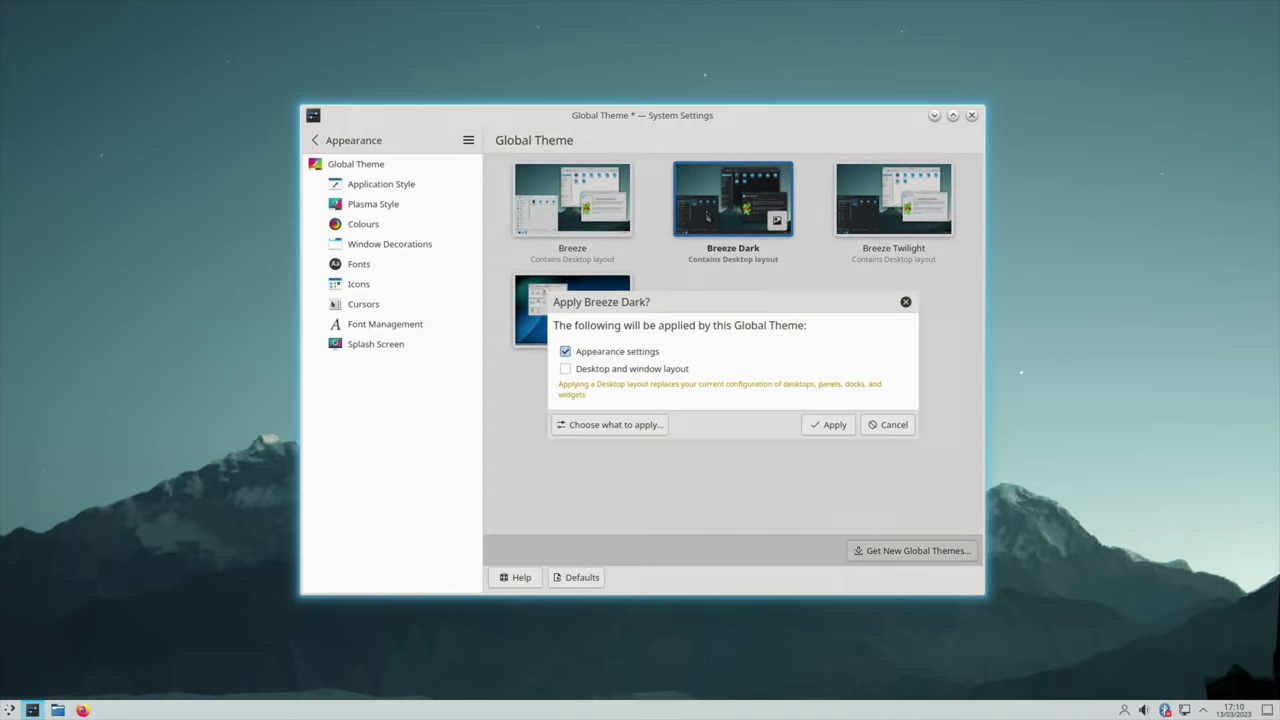
{"action": "left_click", "coordinate": [806, 426]}
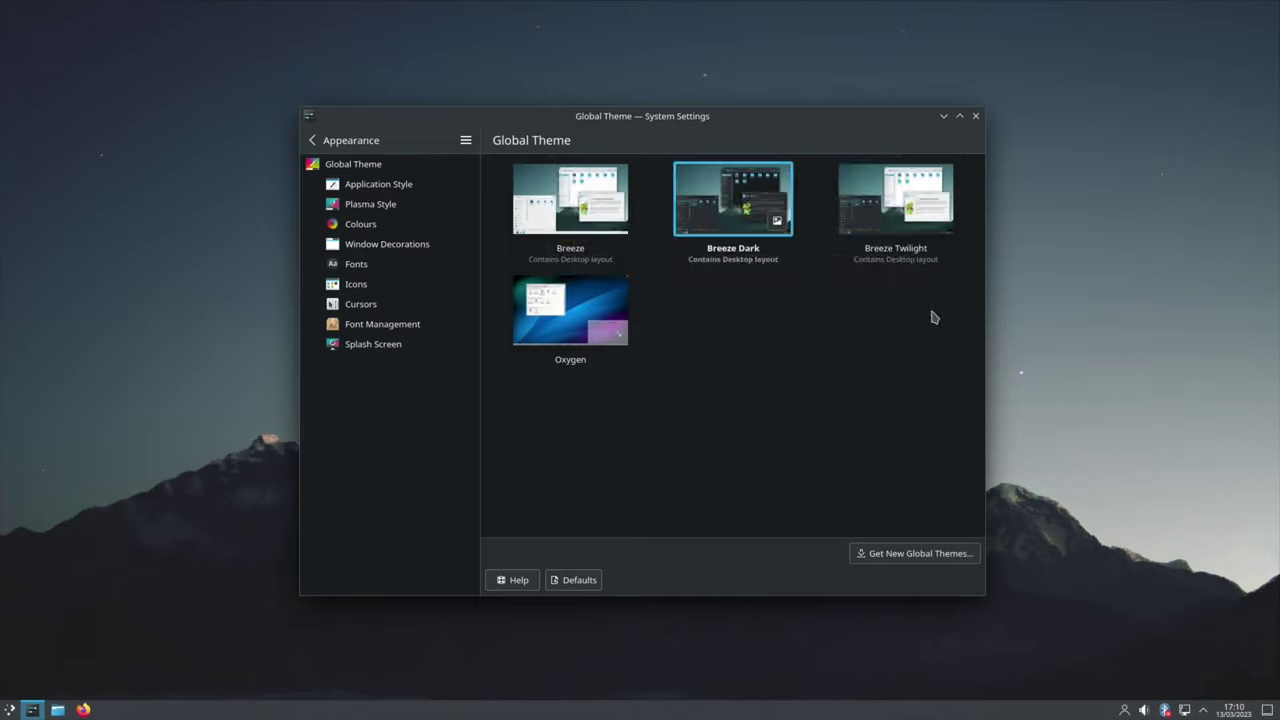
{"action": "left_click", "coordinate": [975, 116]}
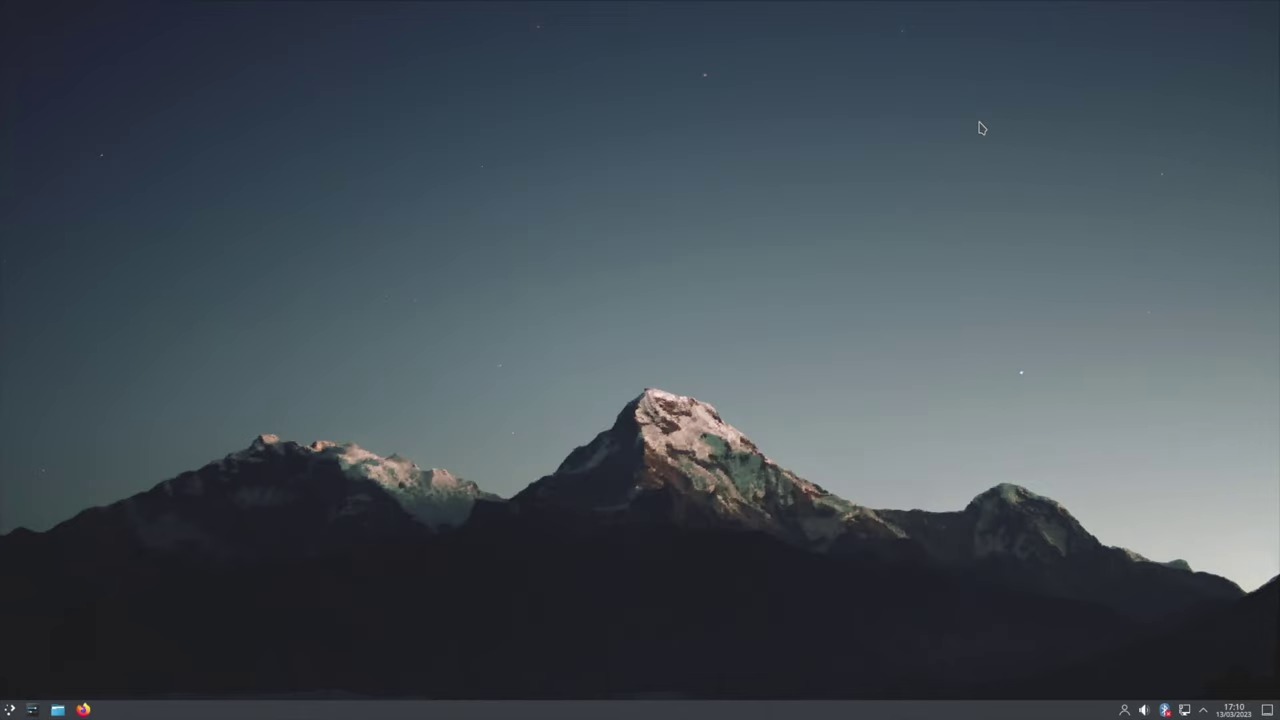
Log out of the Plasma session from the application launcher
{"action": "key", "text": "super"}
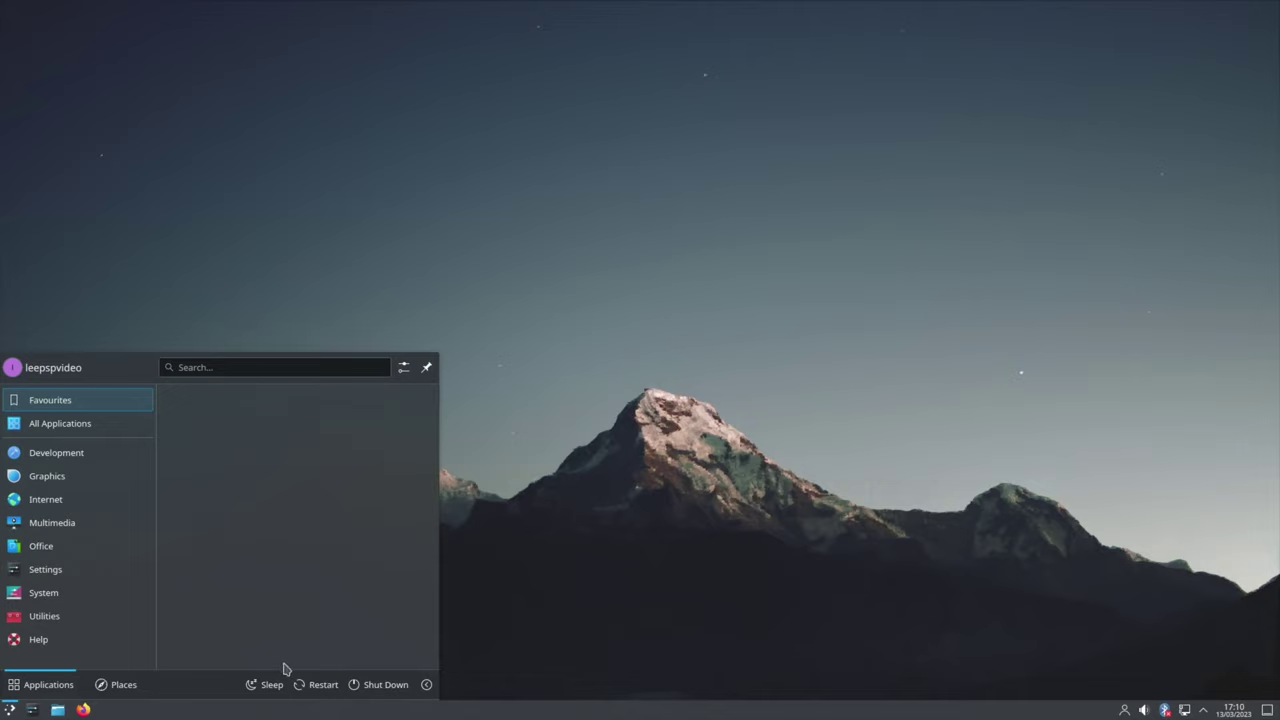
{"action": "left_click", "coordinate": [427, 685]}
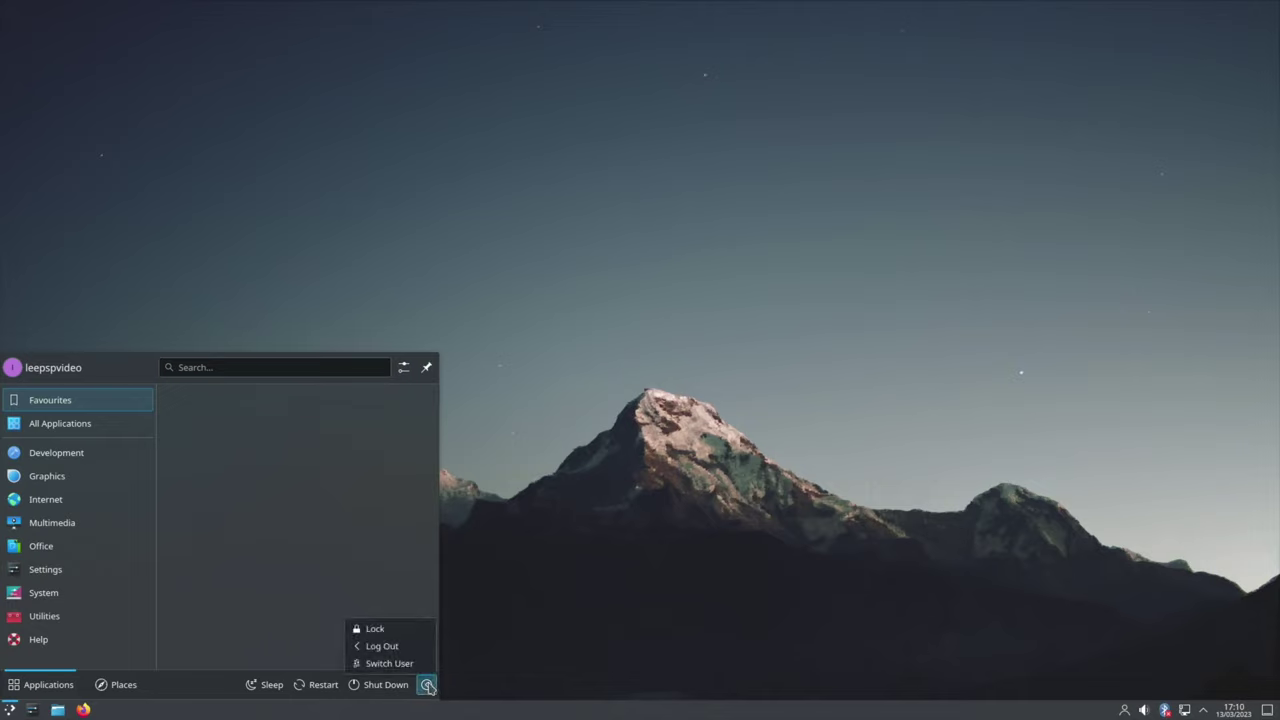
{"action": "left_click", "coordinate": [378, 647]}
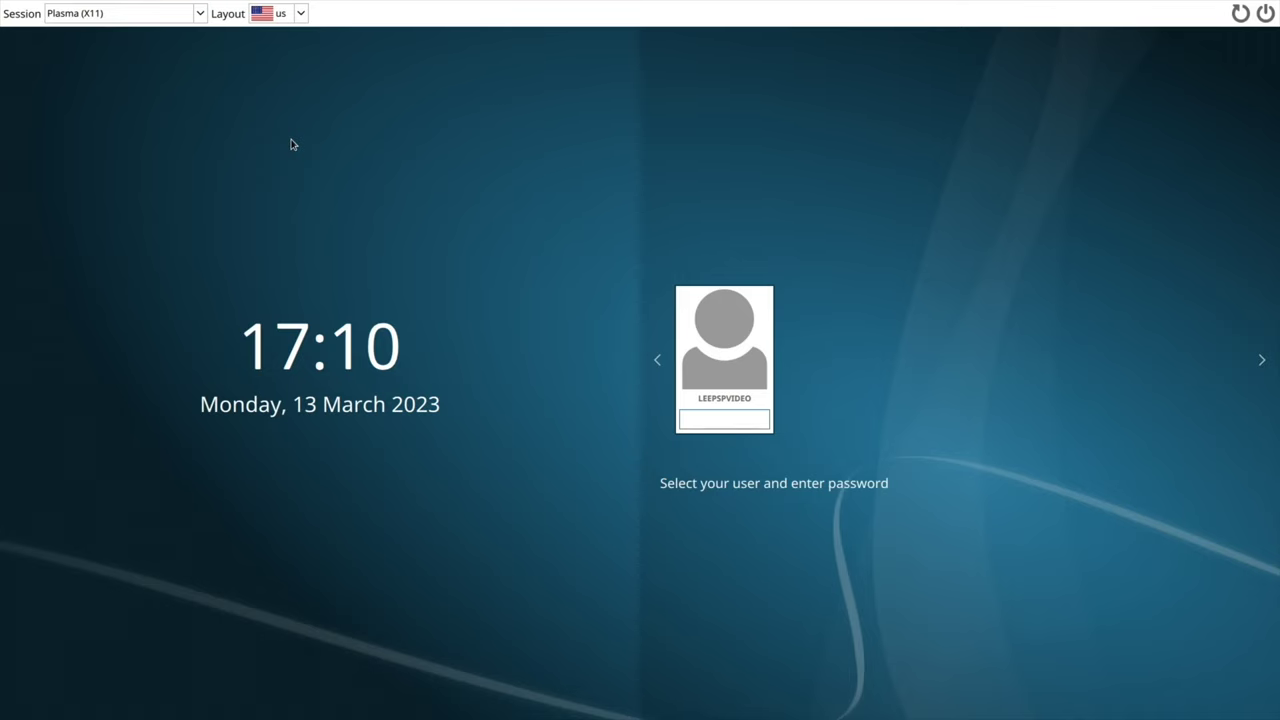
Enter the account password and sign back in with the Plasma (X11) session
{"action": "left_click", "coordinate": [200, 13]}
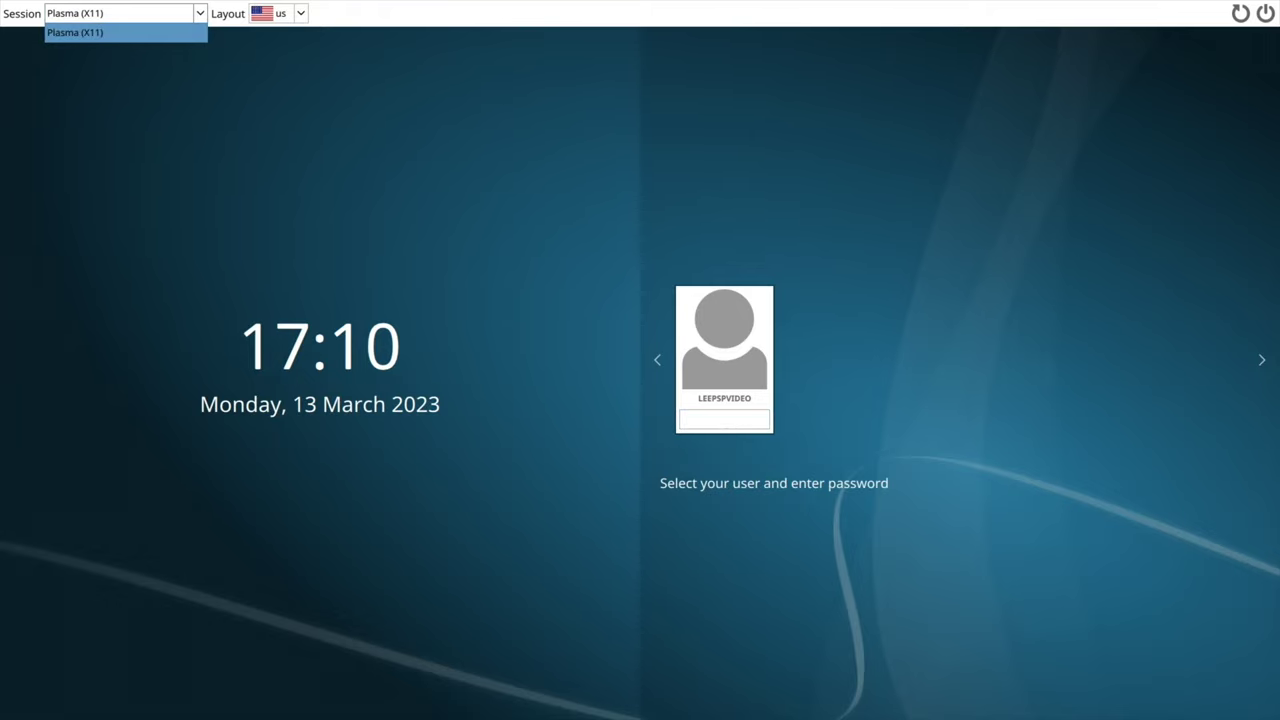
{"action": "left_click", "coordinate": [703, 416]}
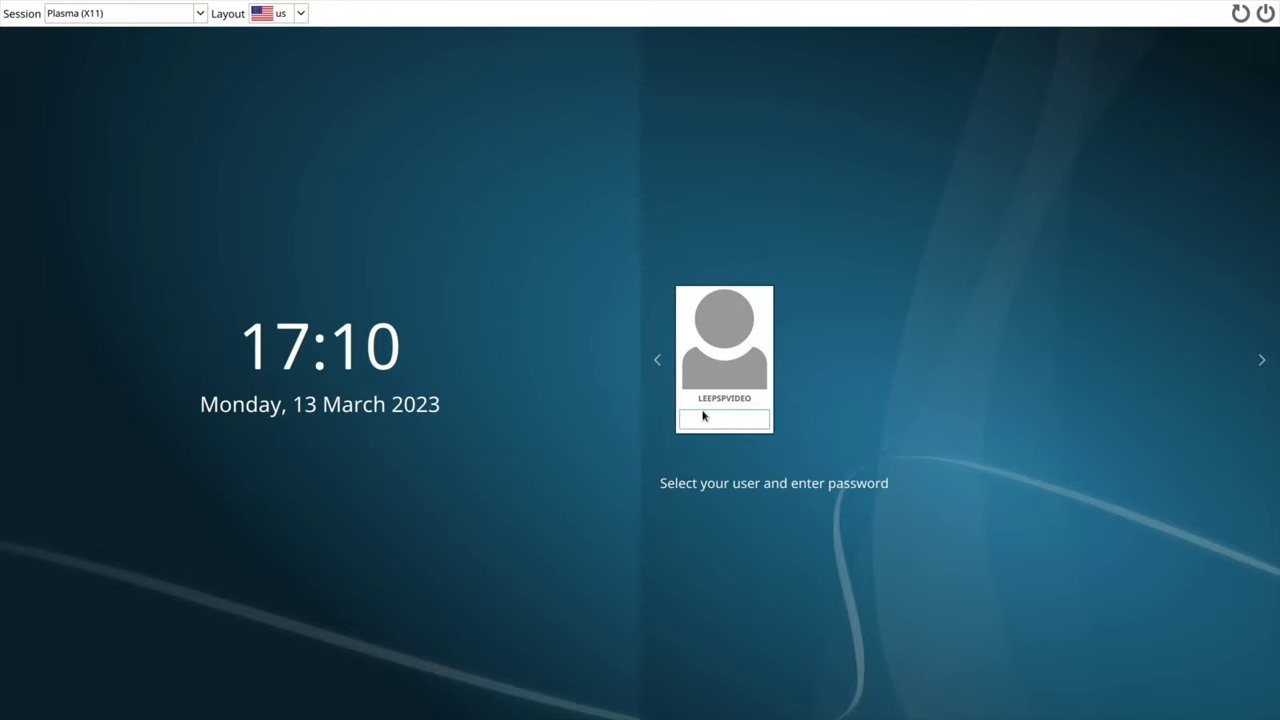
{"action": "type", "text": "***"}
{"action": "left_click", "coordinate": [197, 10]}
{"action": "left_click", "coordinate": [197, 32]}
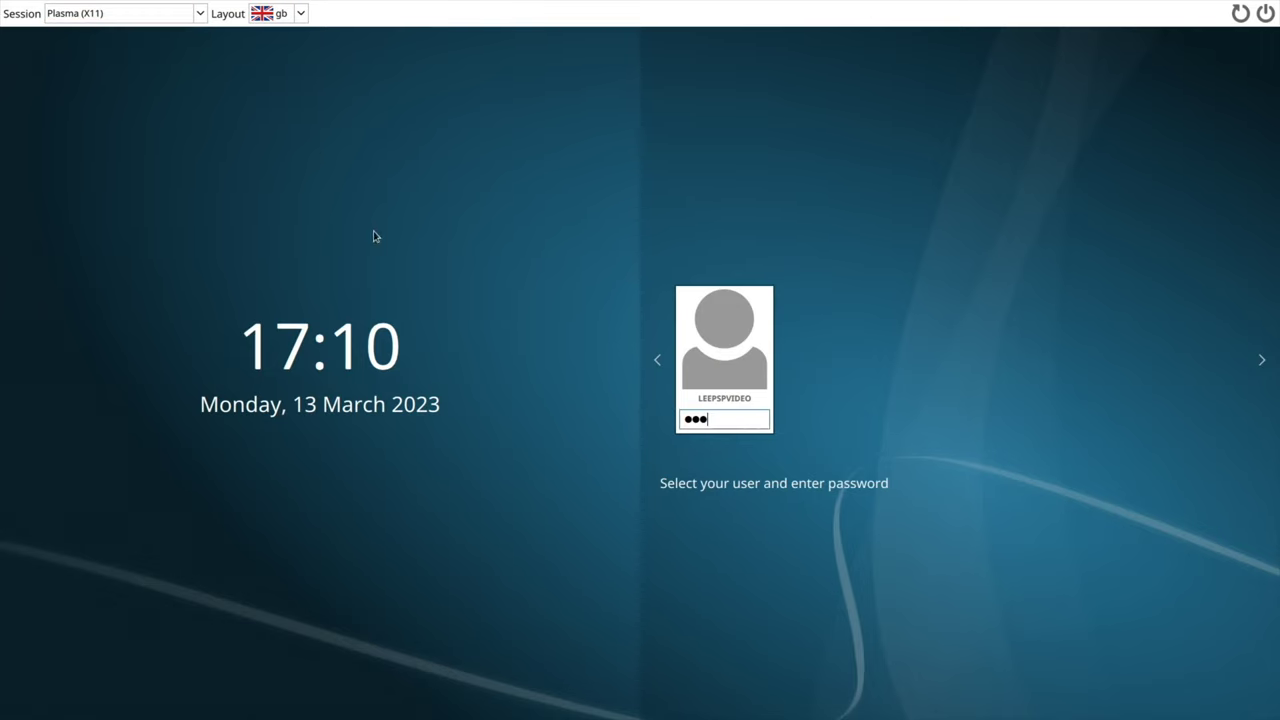